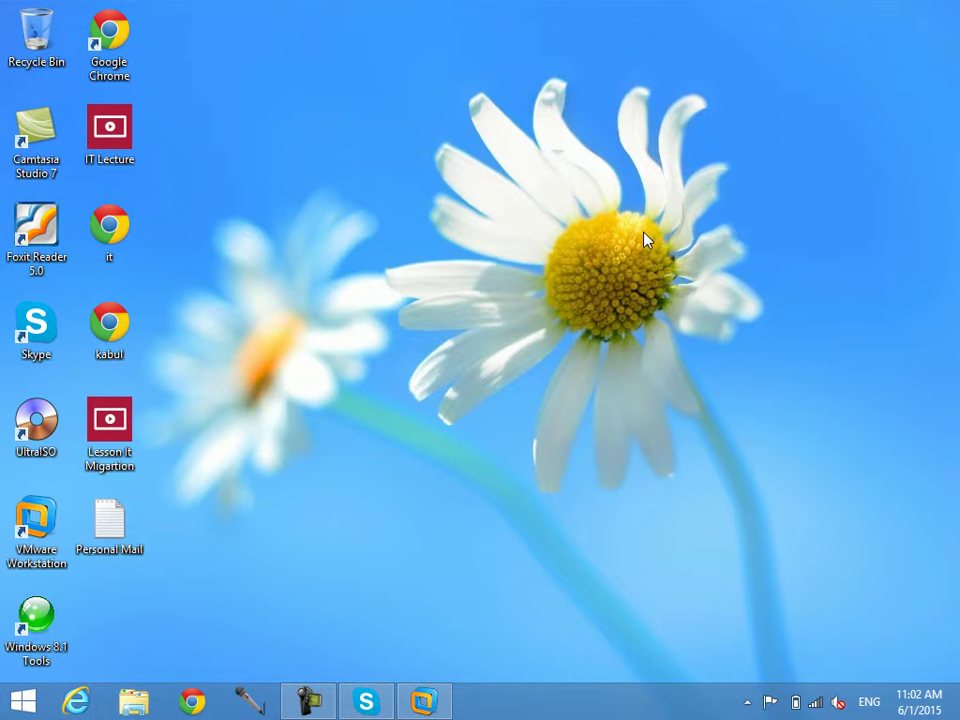
Step: Switch to the Windows 7 virtual machine in VMware Workstation and delete the Windows Easy Transfer item from its desktop
{"action": "left_click", "coordinate": [423, 702]}
{"action": "right_click", "coordinate": [454, 214]}
{"action": "left_click", "coordinate": [503, 263]}
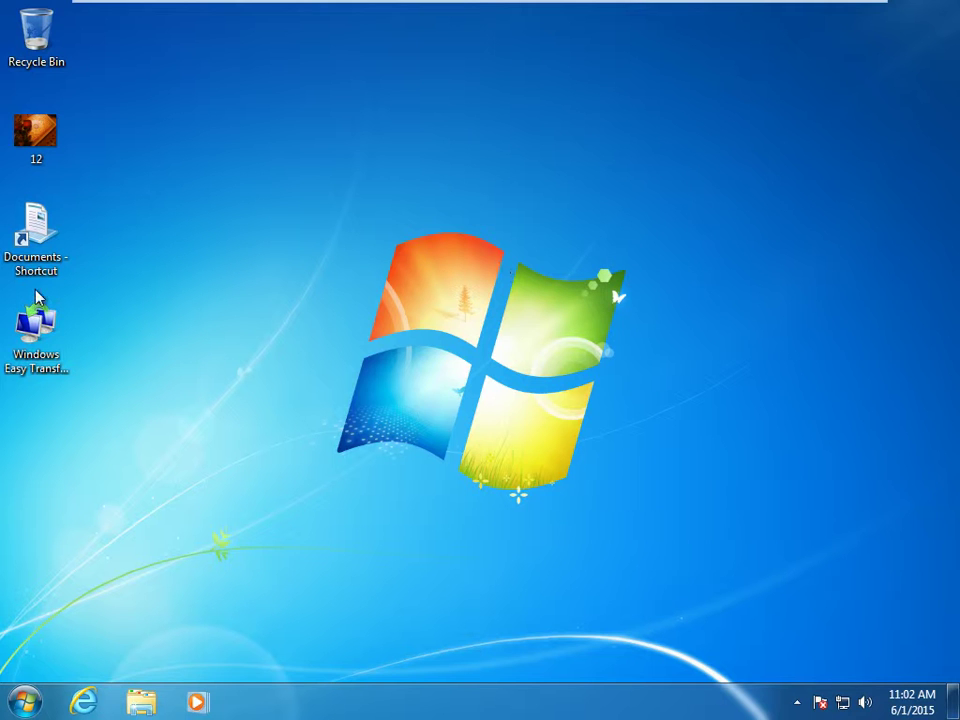
{"action": "left_click", "coordinate": [40, 330]}
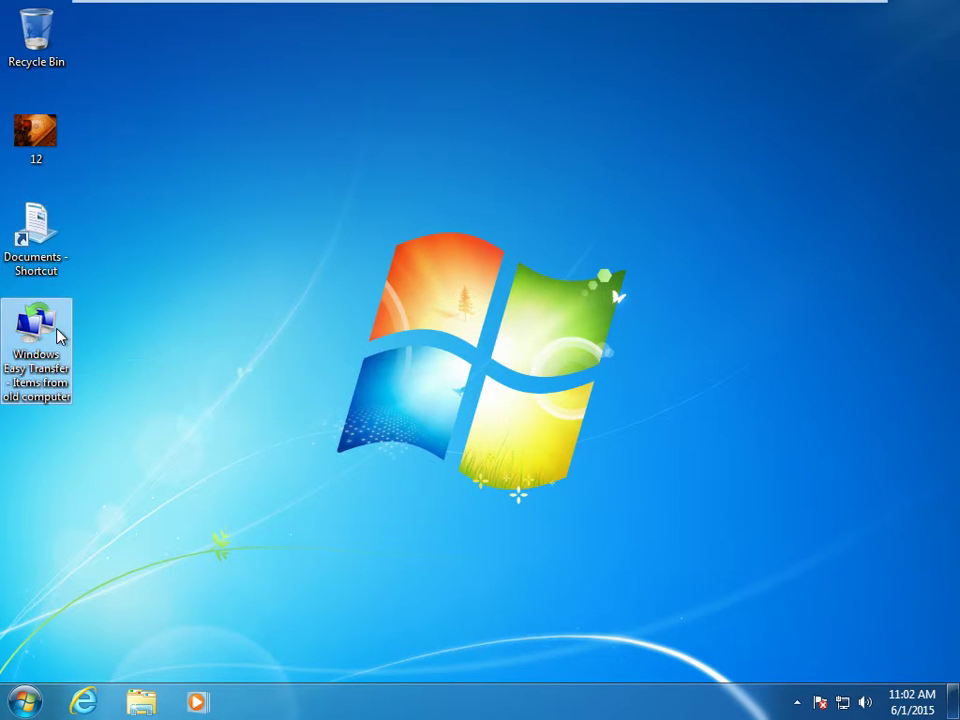
{"action": "key", "text": "Delete"}
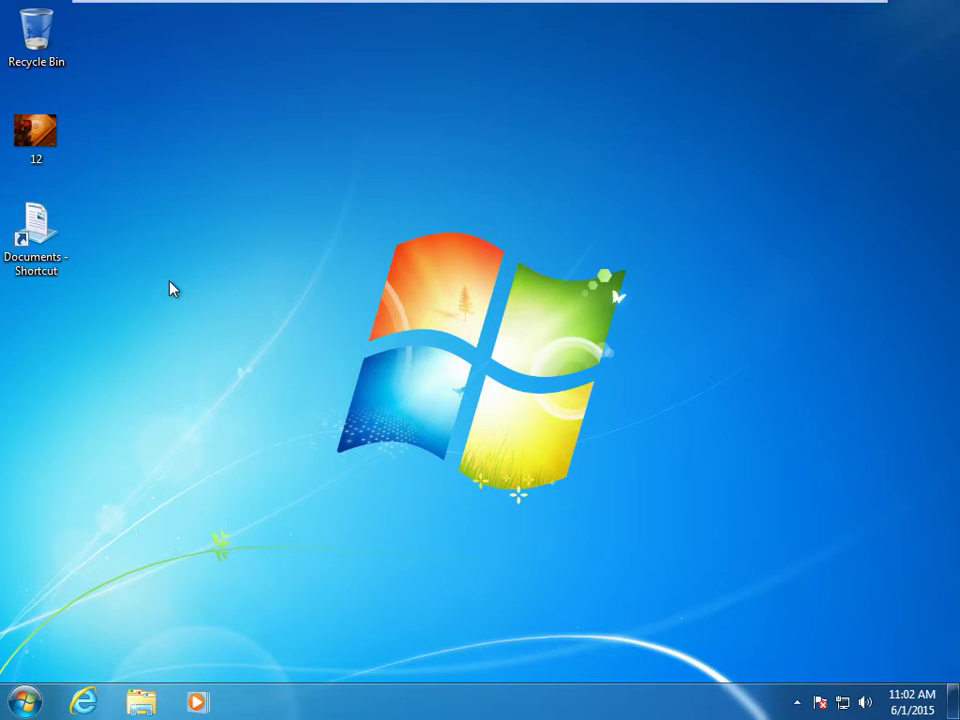
Step: Open a command prompt, set its colours with "color 5f" and clear the screen
{"action": "key", "text": "super+r"}
{"action": "type", "text": "cmd"}
{"action": "key", "text": "Return"}
{"action": "type", "text": "cls"}
{"action": "key", "text": "Return"}
{"action": "type", "text": "c"}
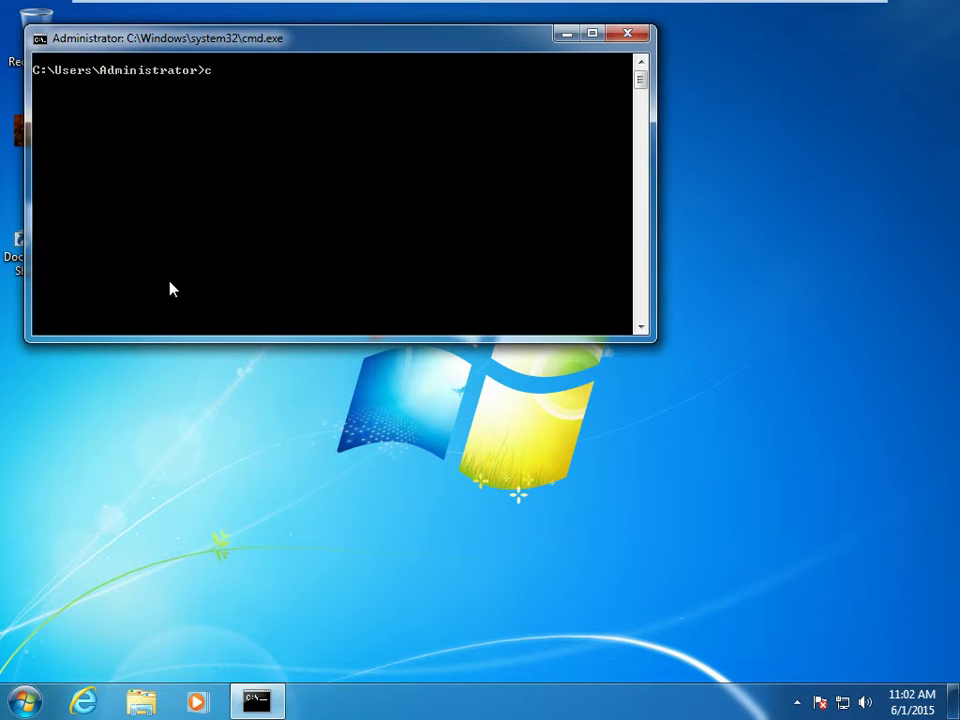
{"action": "type", "text": "olor 5f"}
{"action": "key", "text": "Return"}
{"action": "type", "text": "cls"}
{"action": "key", "text": "Return"}
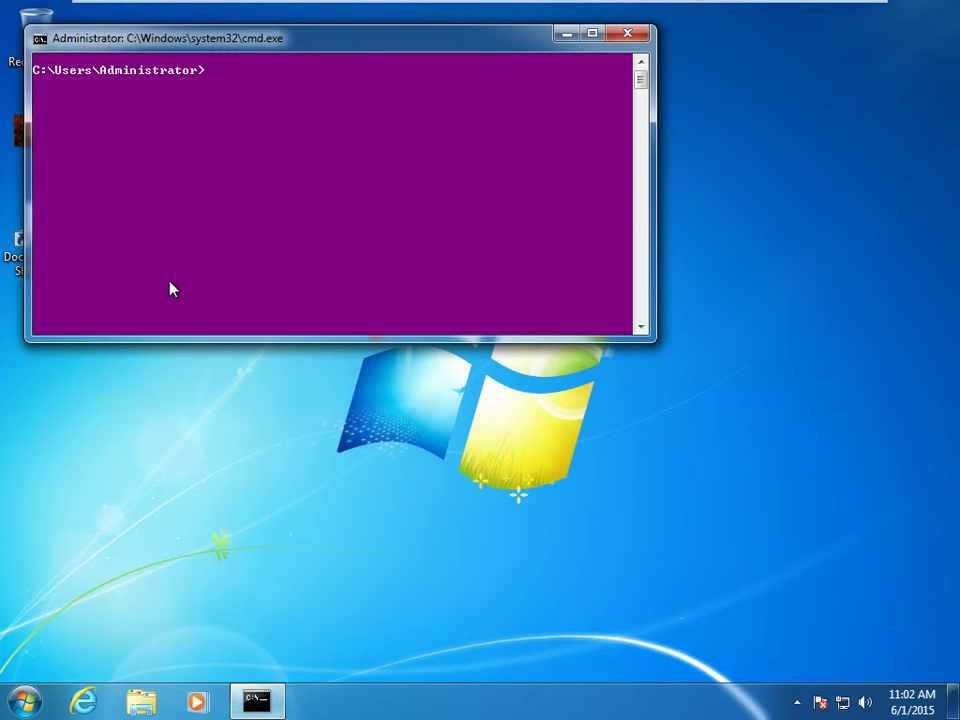
Step: Create a local user with "net user kabul /add" and log off the current session from the command line
{"action": "type", "text": "net user kabul /add"}
{"action": "key", "text": "Return"}
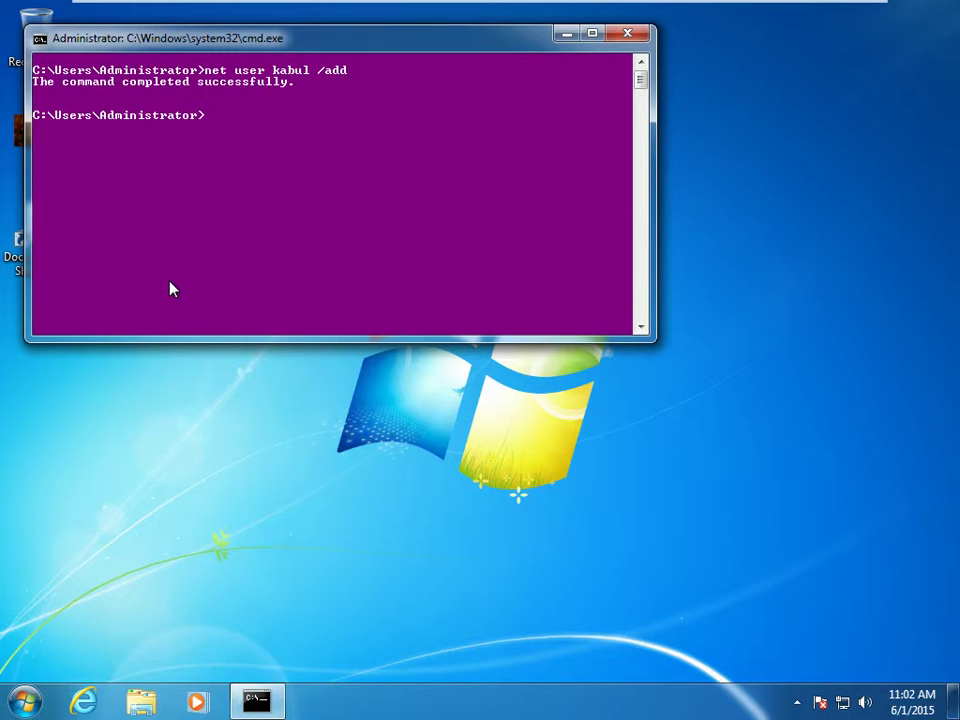
{"action": "type", "text": "logoff"}
{"action": "key", "text": "Return"}
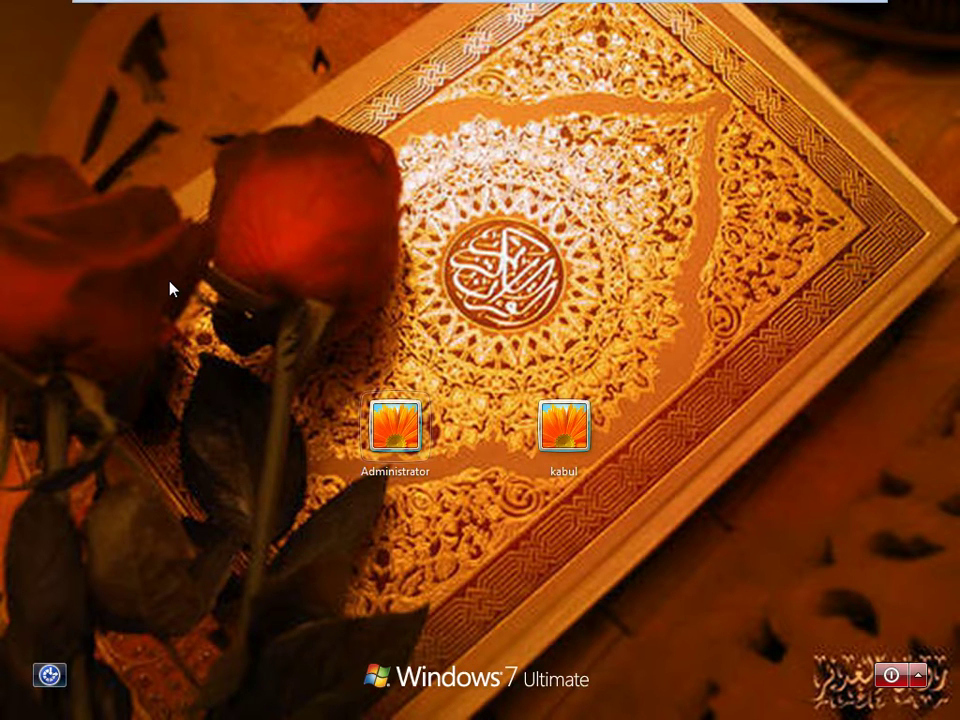
Step: Log on to the kabul account and refresh its desktop
{"action": "left_click", "coordinate": [564, 425]}
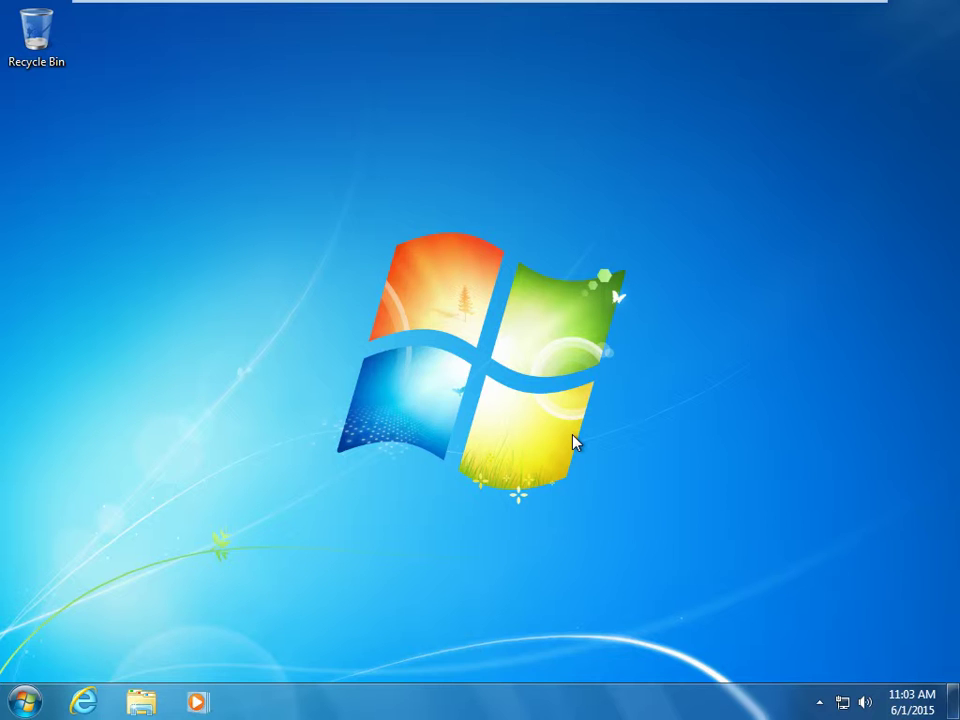
{"action": "right_click", "coordinate": [433, 162]}
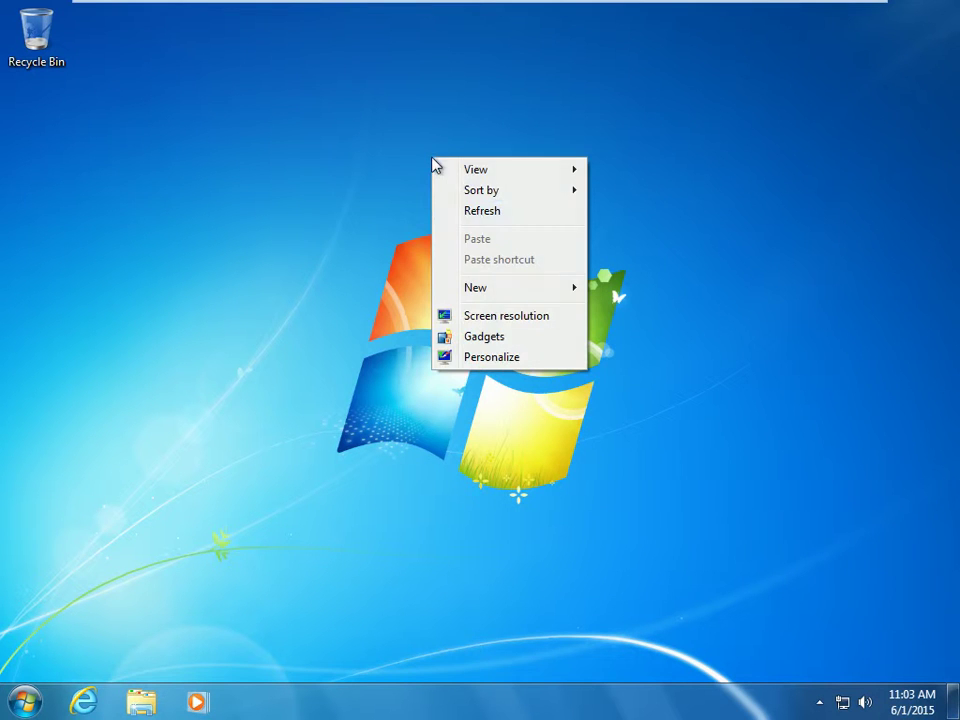
{"action": "left_click", "coordinate": [480, 216]}
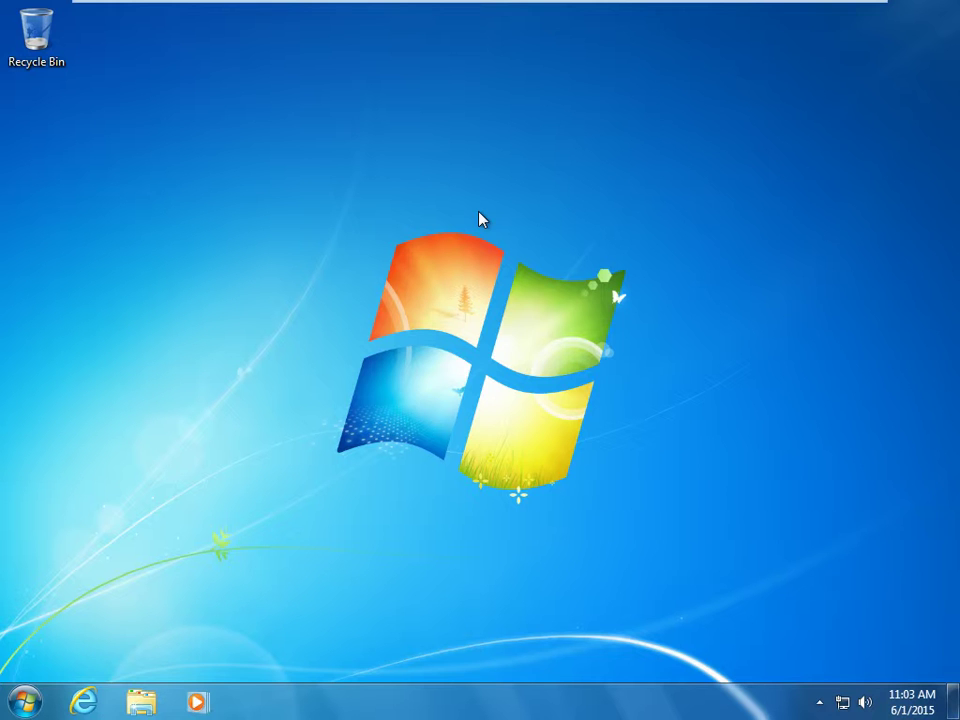
Step: Open Control Panel in a maximized window with large icons and locate the Parental Controls item
{"action": "key", "text": "super+r"}
{"action": "type", "text": "control"}
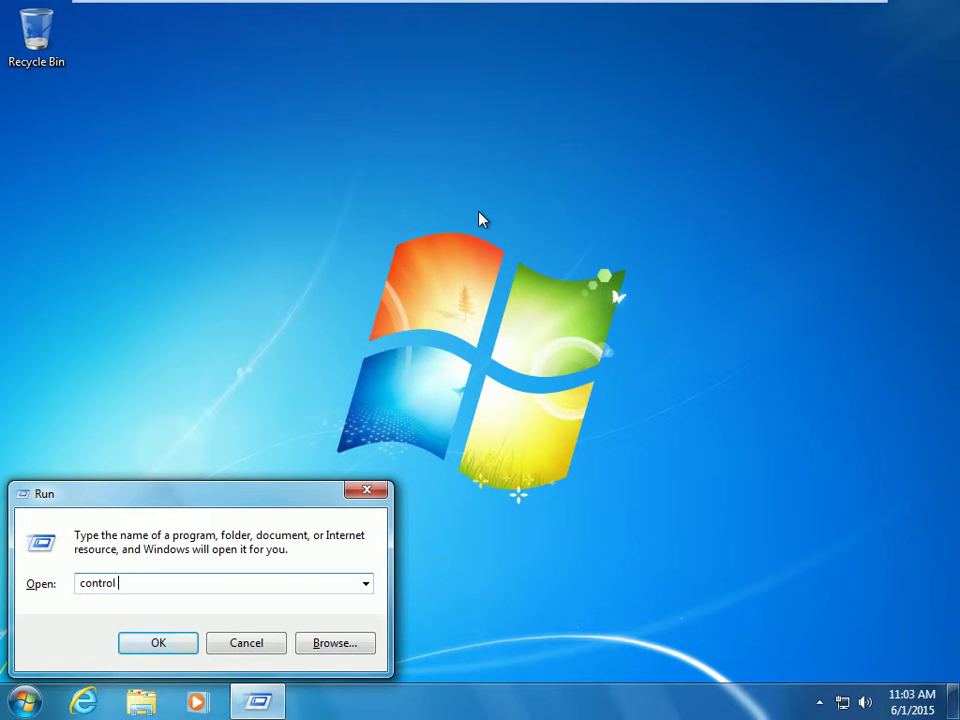
{"action": "key", "text": "Return"}
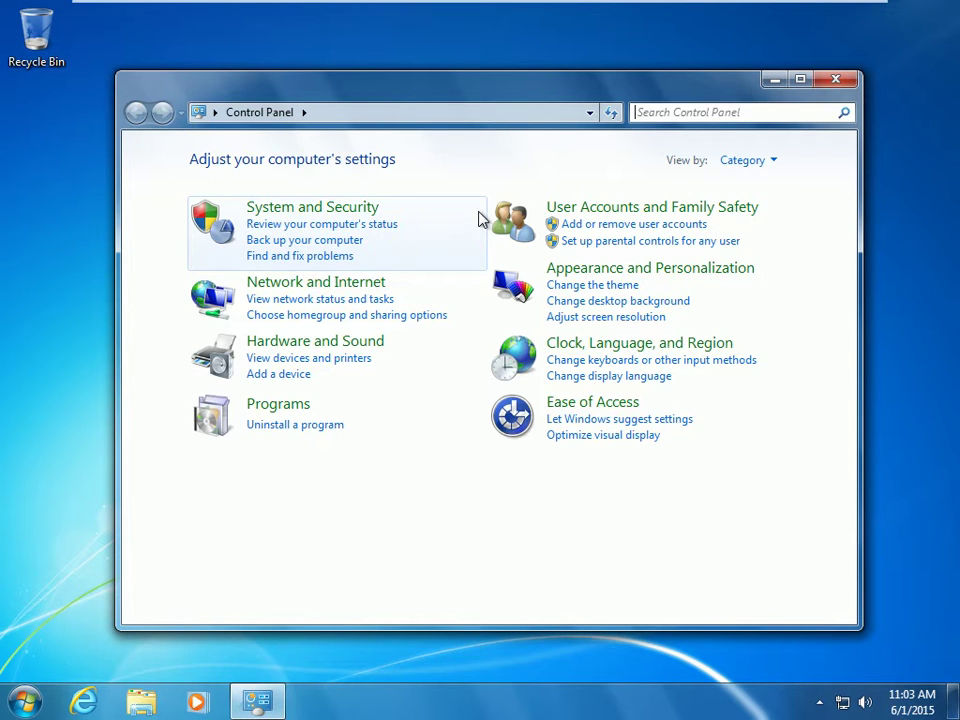
{"action": "left_click", "coordinate": [738, 161]}
{"action": "left_click", "coordinate": [749, 214]}
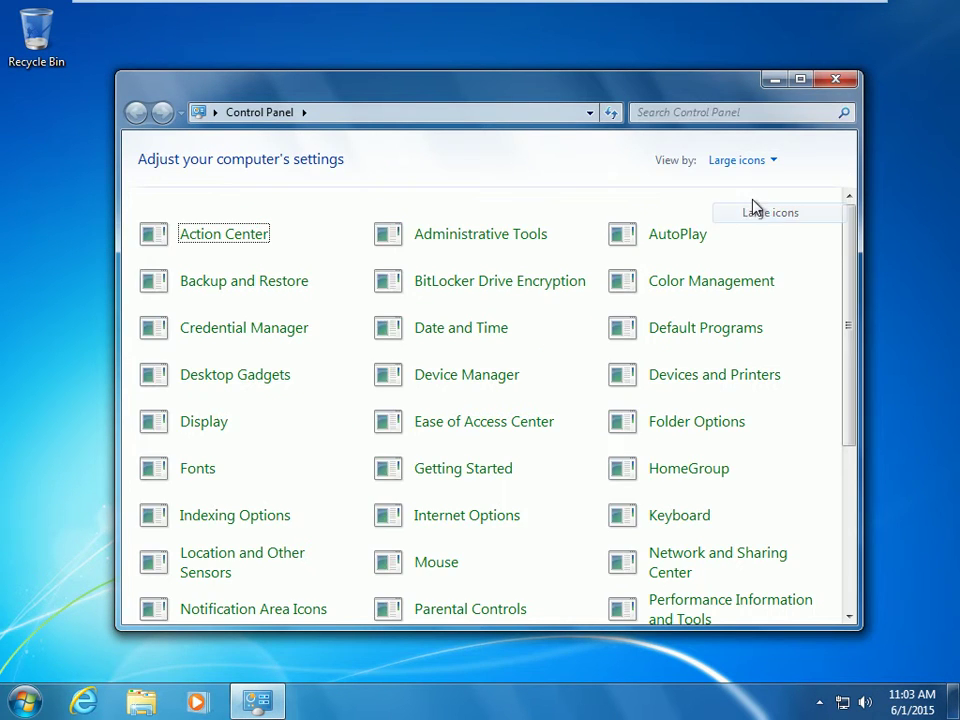
{"action": "left_click", "coordinate": [800, 79]}
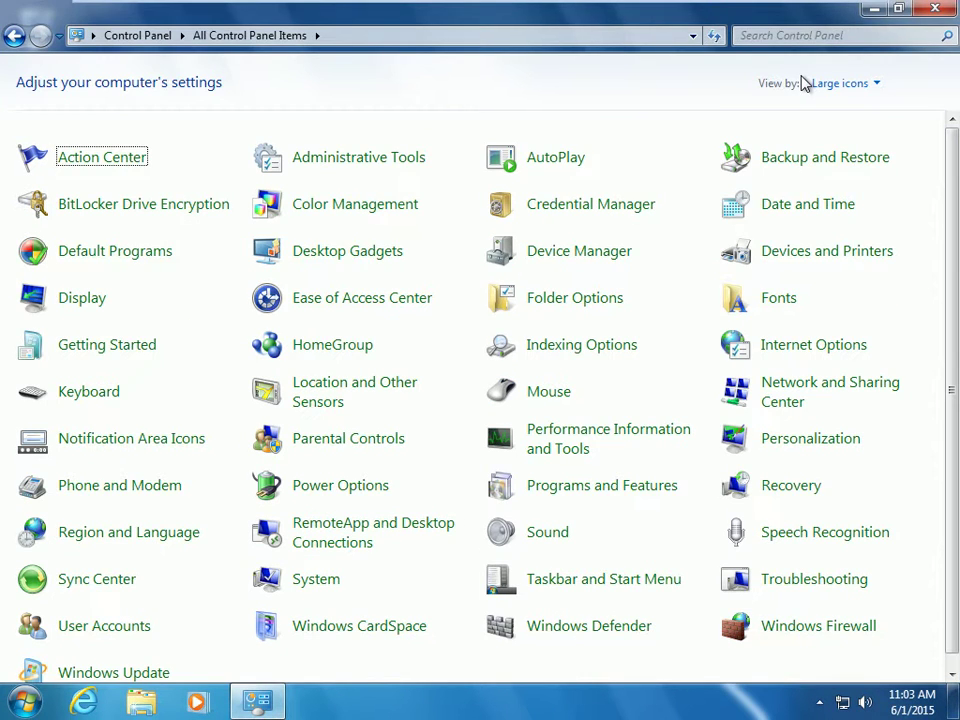
{"action": "key", "text": "p"}
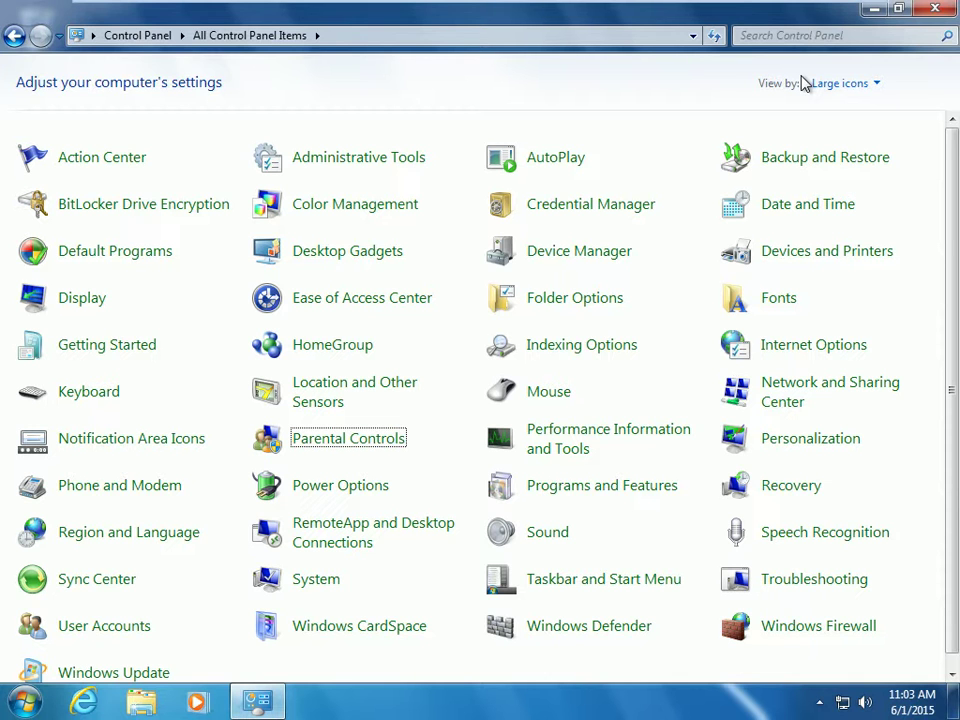
Step: Log off kabul and log on to the Administrator account with the account password
{"action": "key", "text": "super+r"}
{"action": "type", "text": "logoff"}
{"action": "key", "text": "Return"}
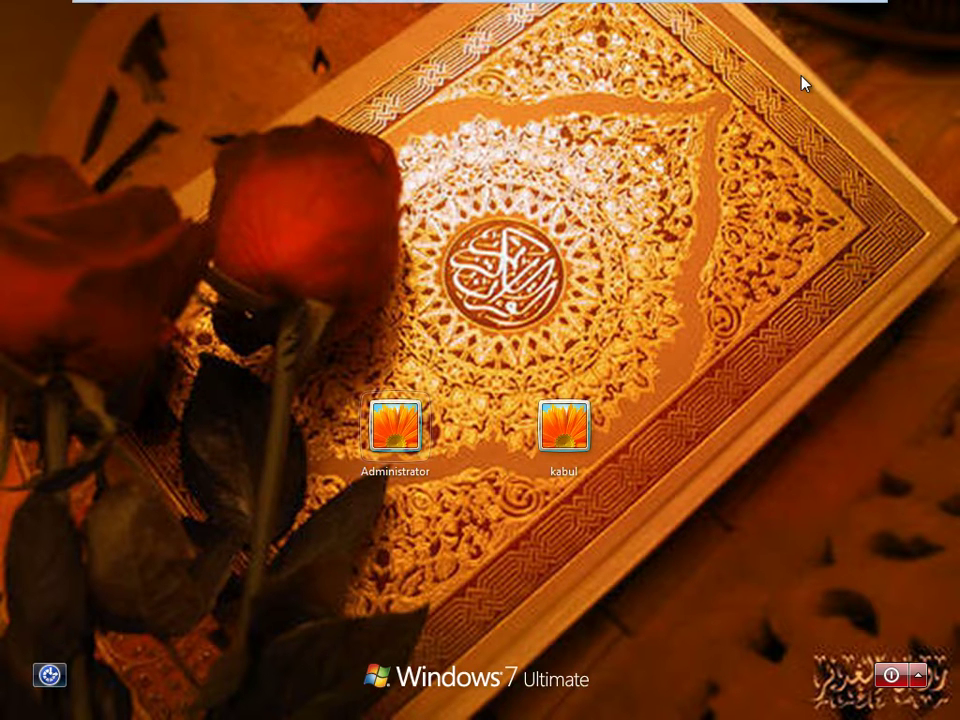
{"action": "left_click", "coordinate": [377, 470]}
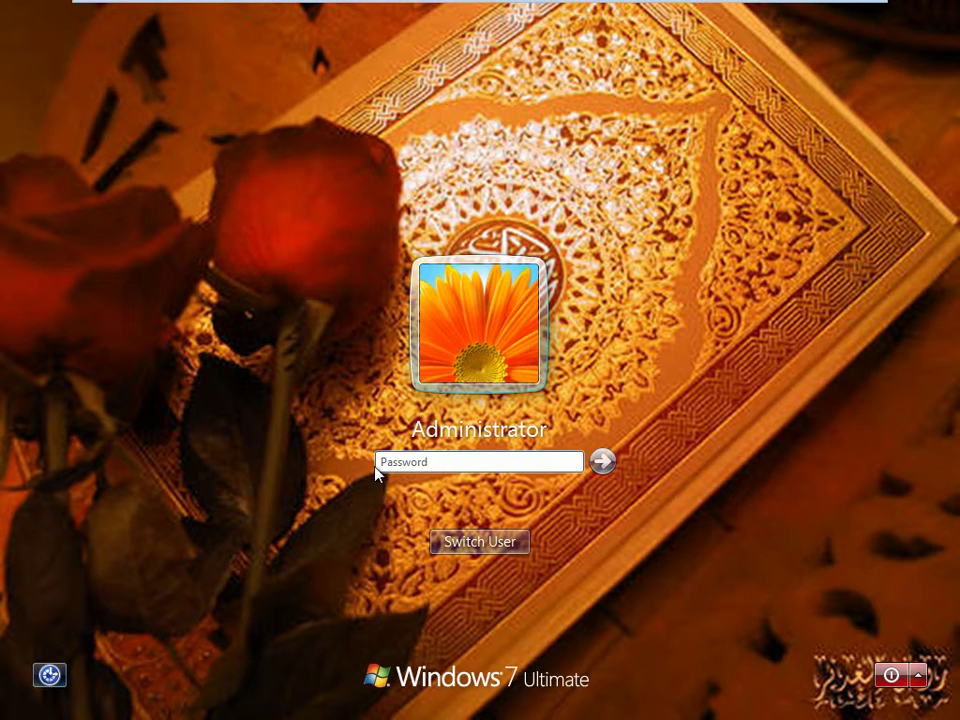
{"action": "key", "text": "Return"}
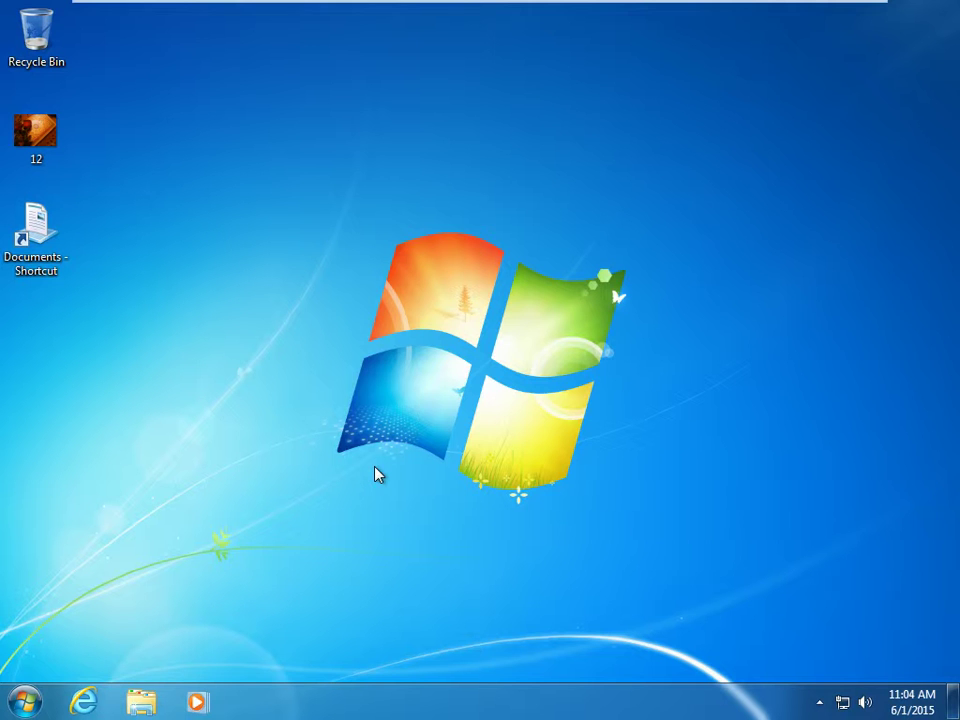
Step: Run "control" to open Control Panel and open Parental Controls
{"action": "key", "text": "super+r"}
{"action": "type", "text": "x"}
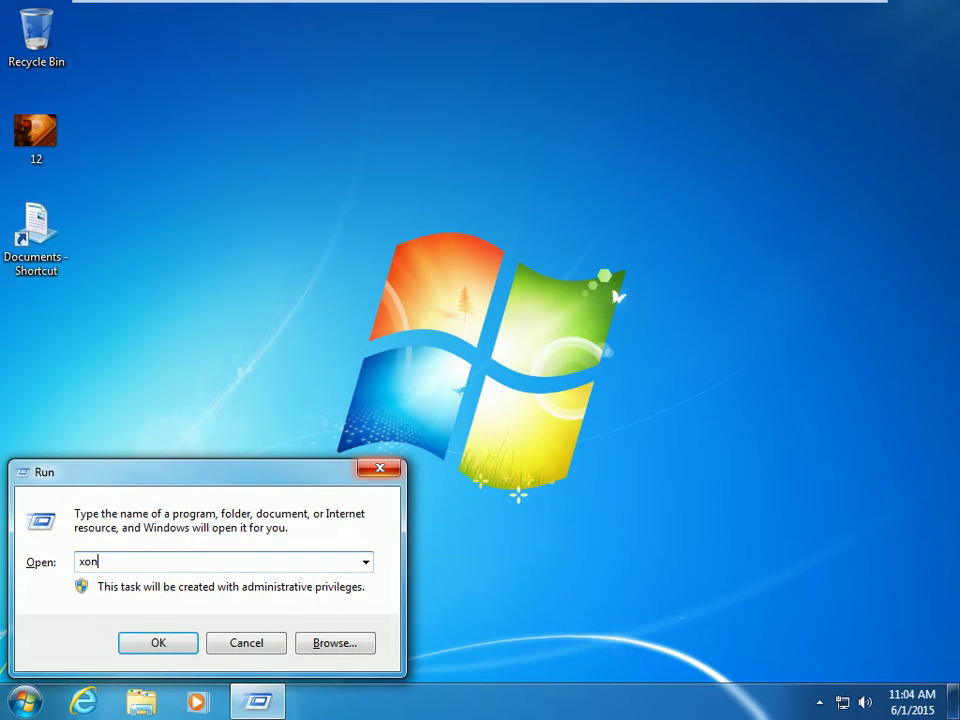
{"action": "type", "text": "cm"}
{"action": "key", "text": "BackSpace"}
{"action": "key", "text": "BackSpace"}
{"action": "key", "text": "BackSpace"}
{"action": "type", "text": "control"}
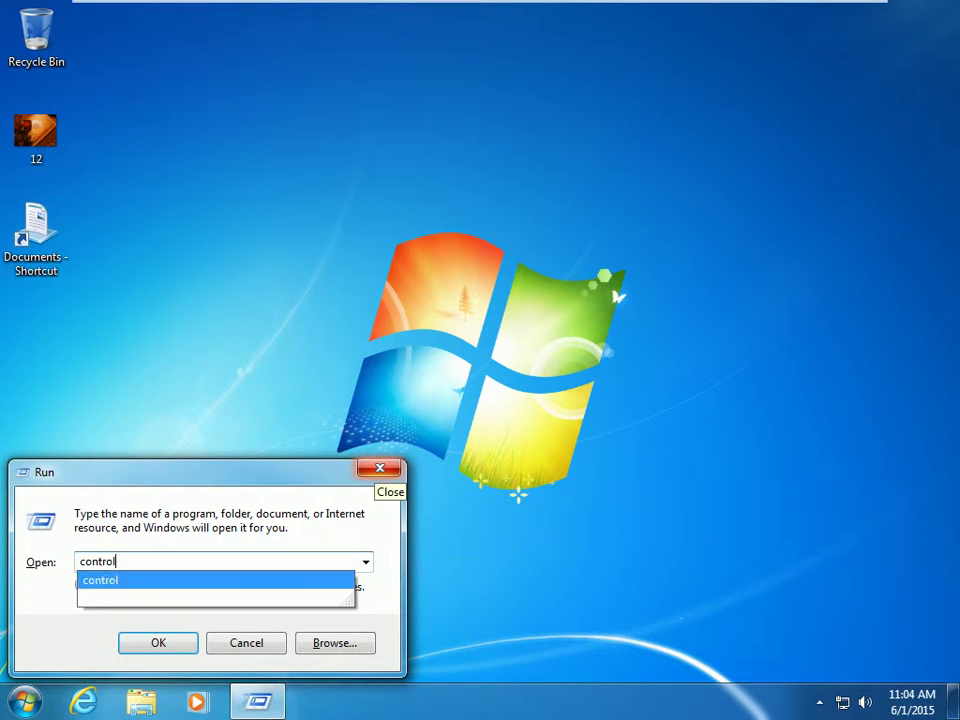
{"action": "key", "text": "Down"}
{"action": "key", "text": "Return"}
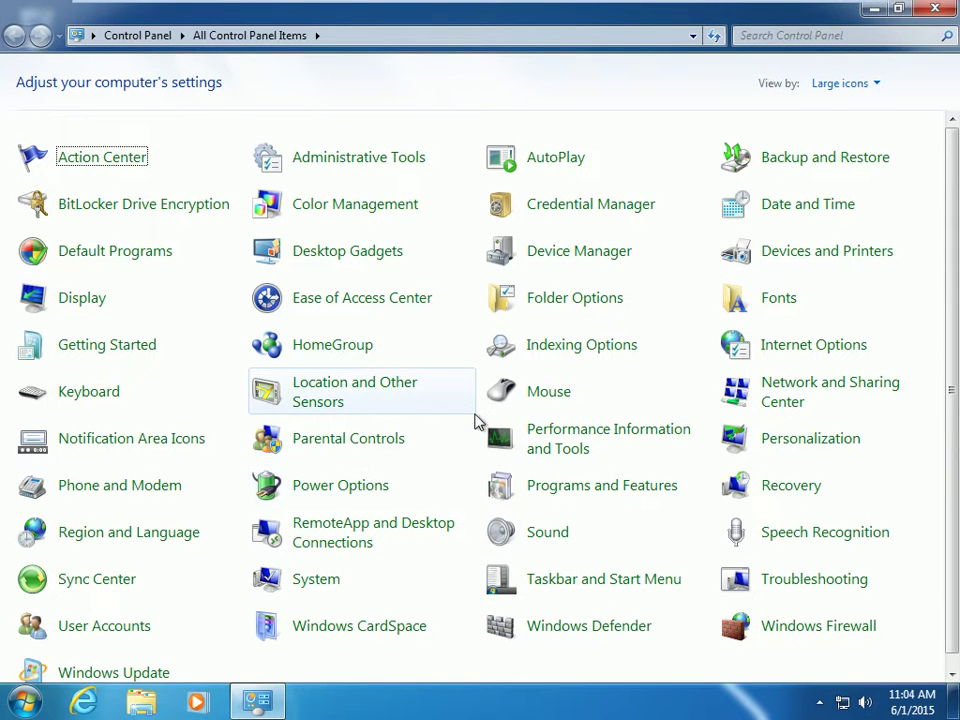
{"action": "key", "text": "p"}
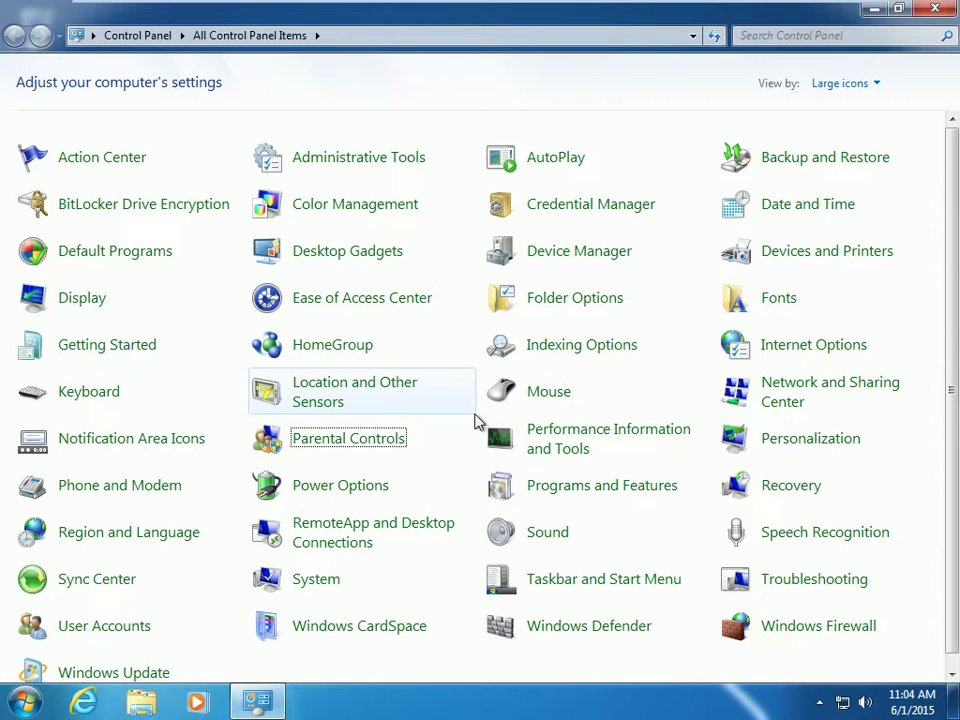
{"action": "left_click", "coordinate": [371, 440]}
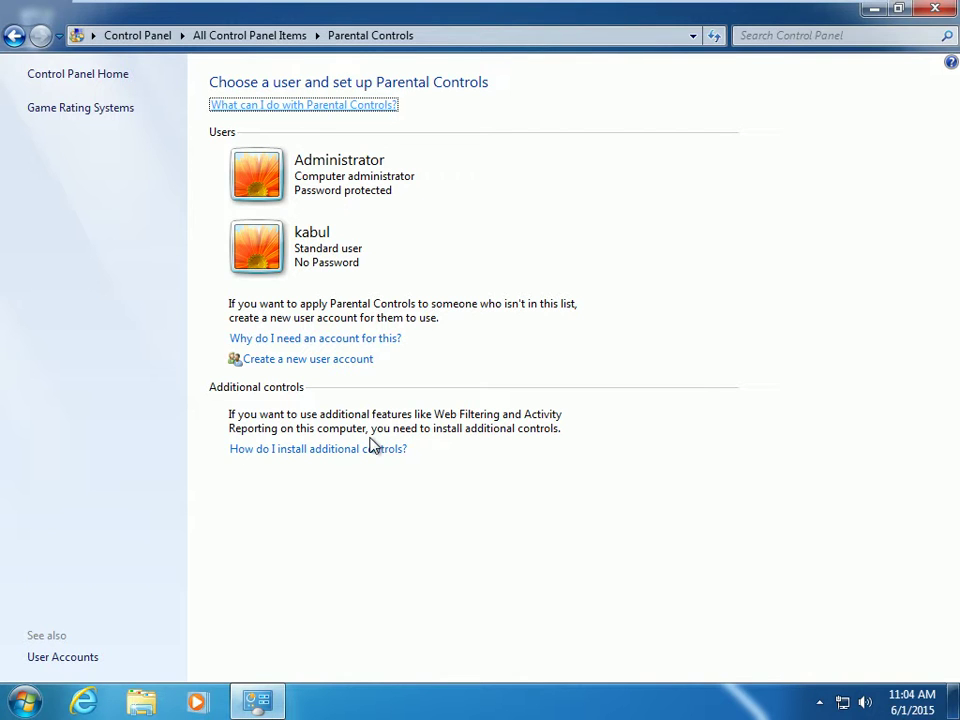
Step: Turn on Parental Controls for kabul and block all hours of every day in the time limits, saving the settings
{"action": "left_click", "coordinate": [328, 262]}
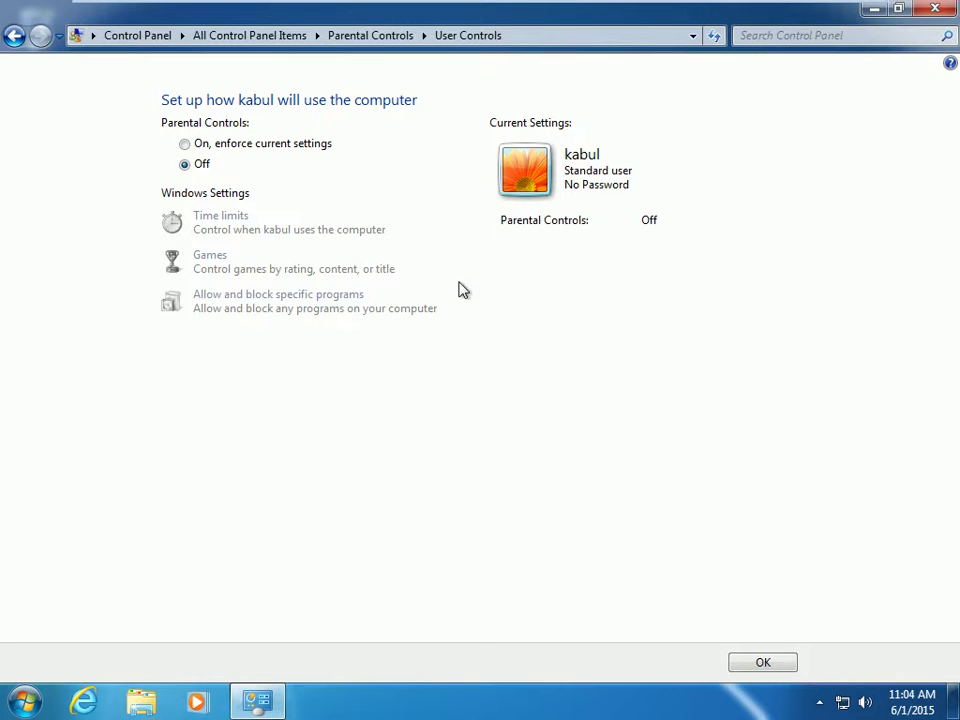
{"action": "left_click", "coordinate": [201, 150]}
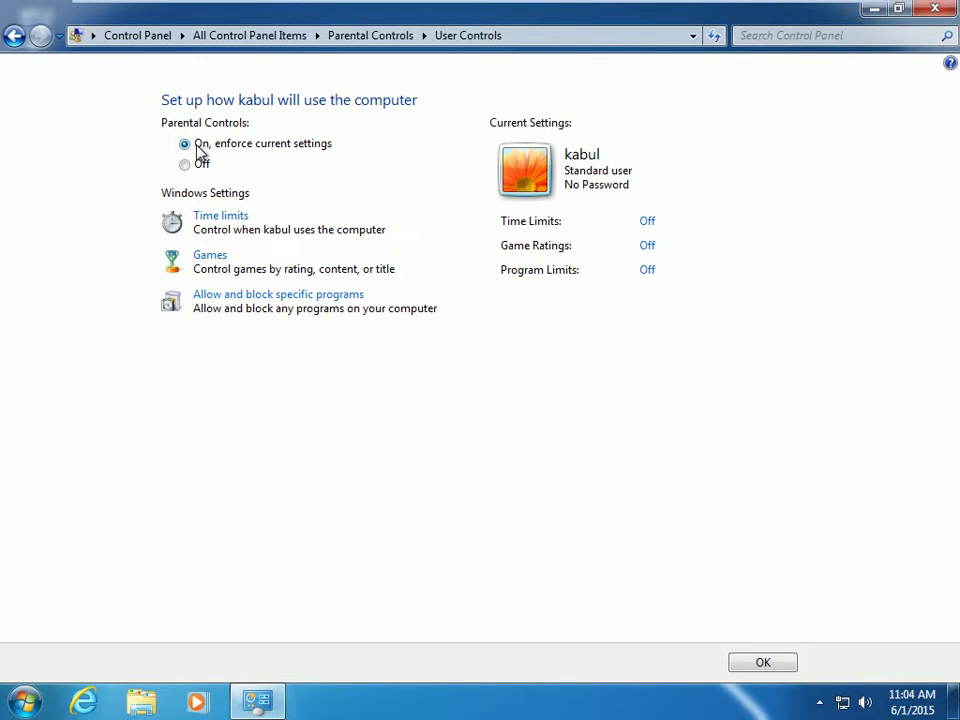
{"action": "left_click", "coordinate": [228, 222]}
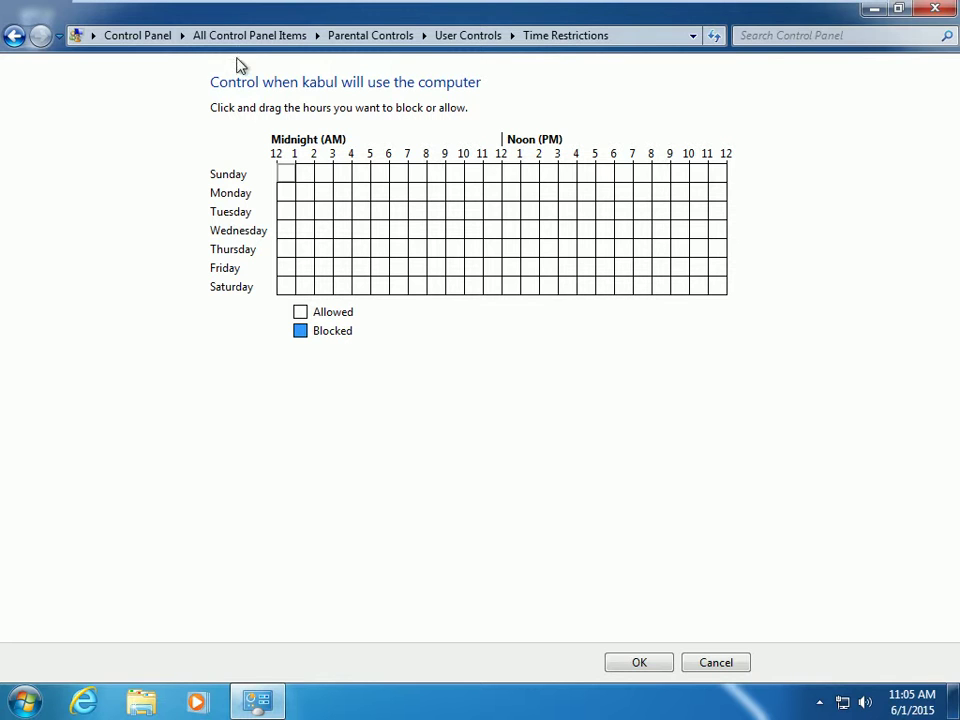
{"action": "left_click_drag", "start_coordinate": [285, 174], "coordinate": [741, 309]}
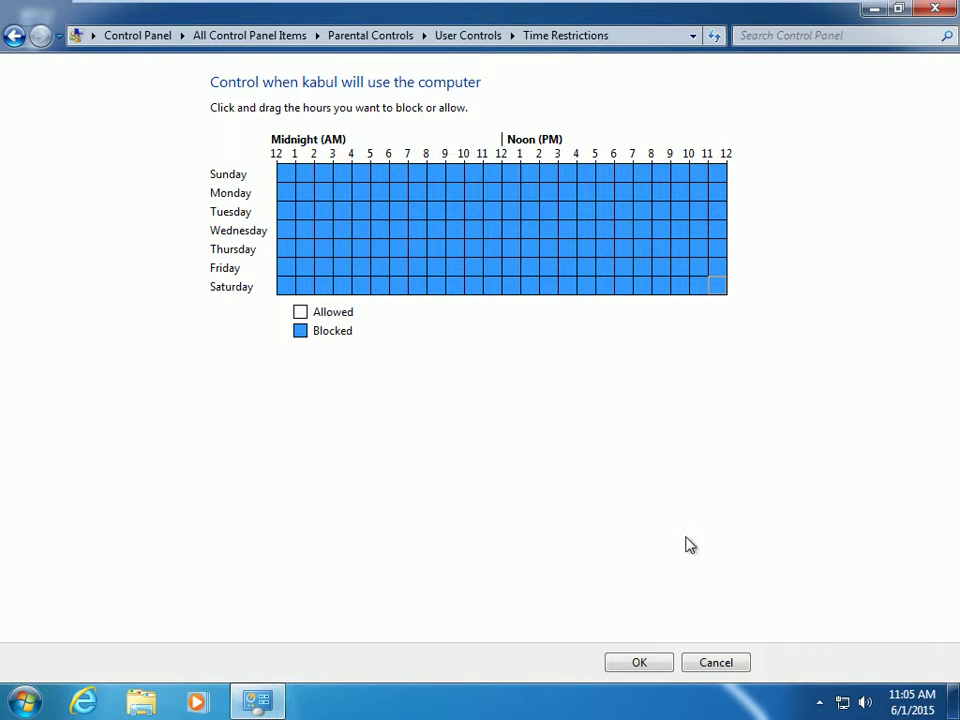
{"action": "left_click", "coordinate": [643, 662]}
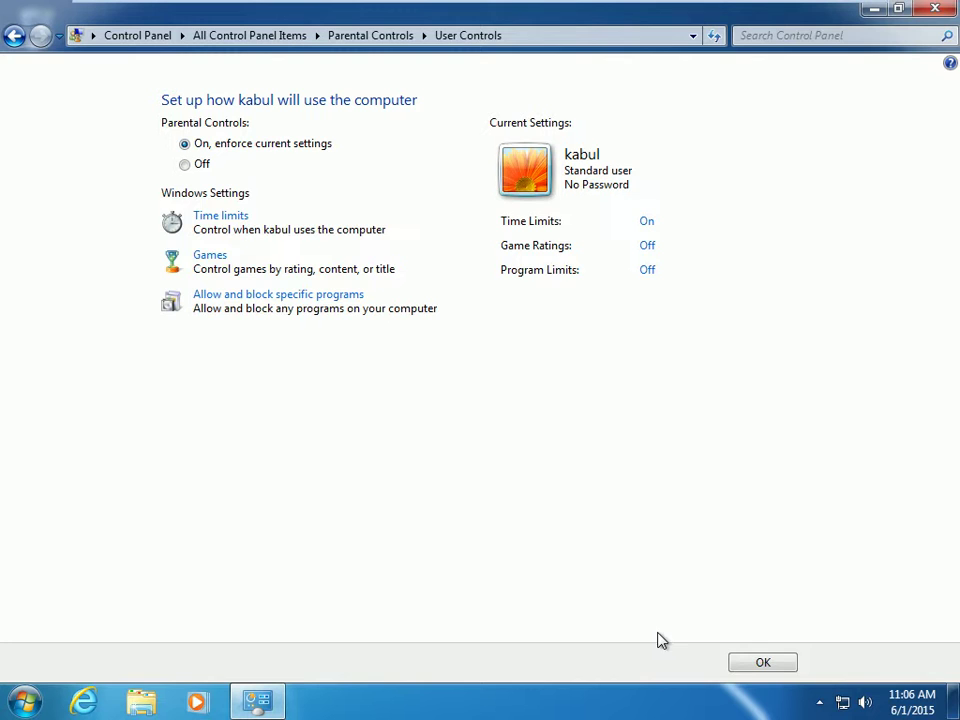
{"action": "left_click", "coordinate": [752, 667]}
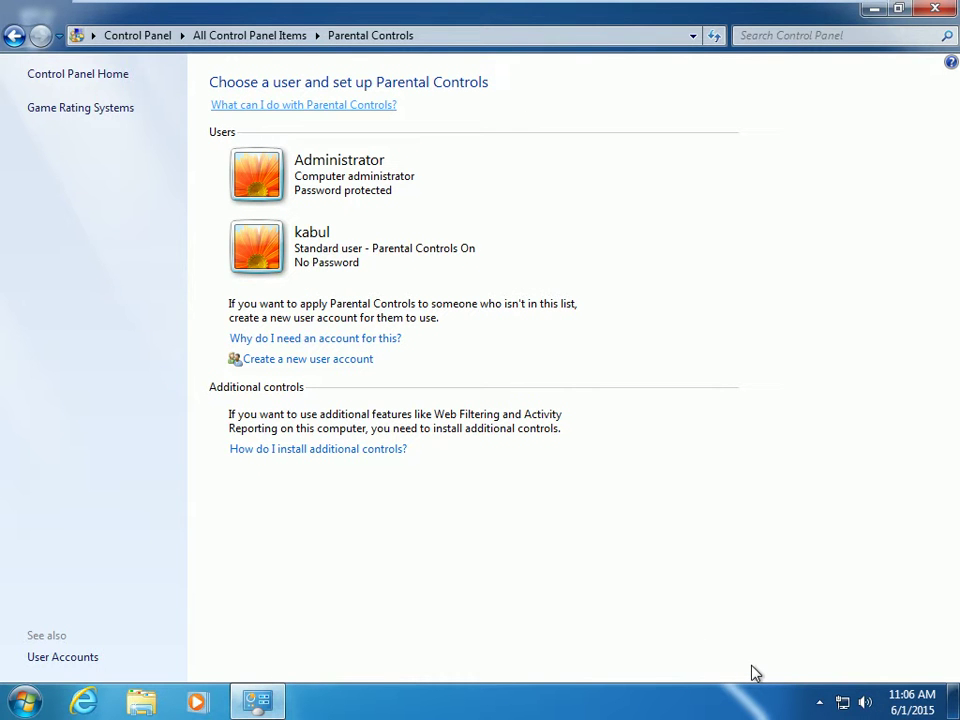
Step: Log off Administrator and test the time restrictions by trying twice to log on as kabul
{"action": "key", "text": "super+r"}
{"action": "type", "text": "logoff"}
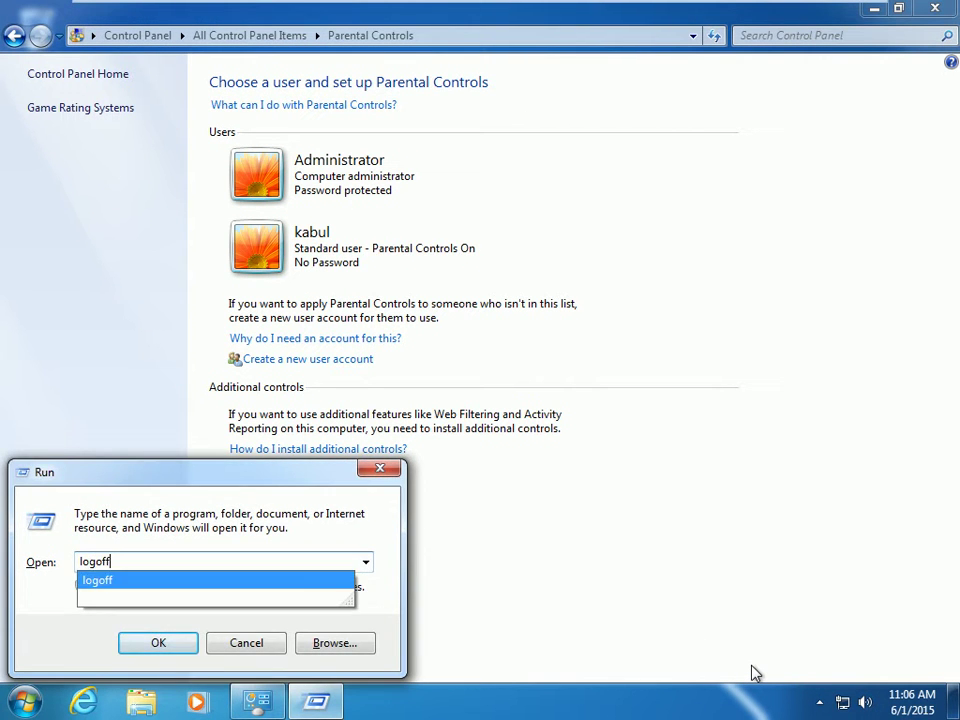
{"action": "key", "text": "Return"}
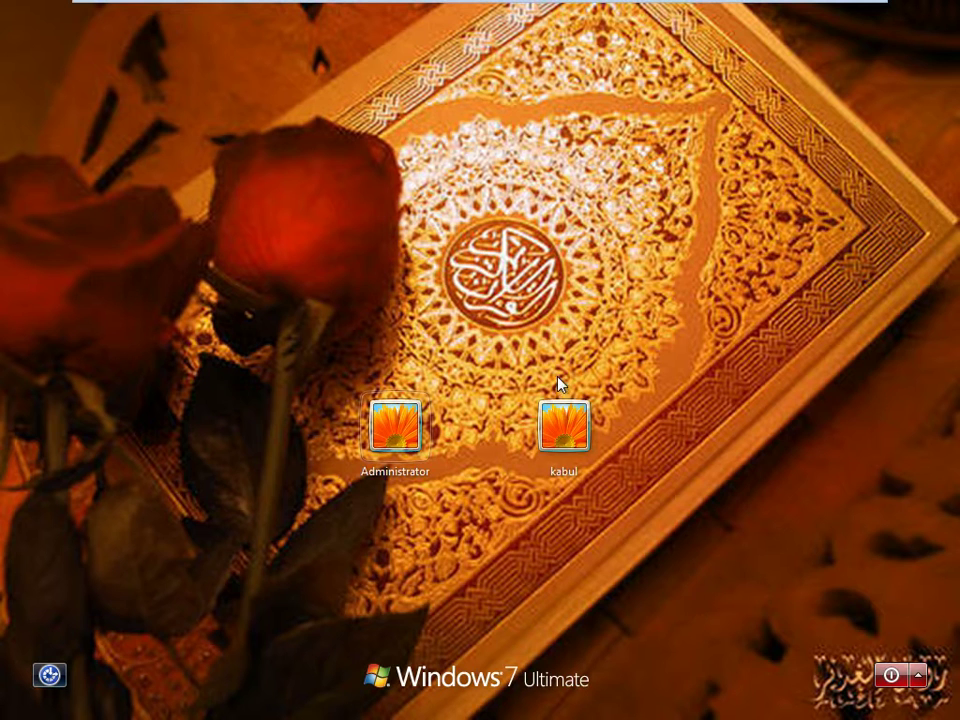
{"action": "left_click", "coordinate": [565, 428]}
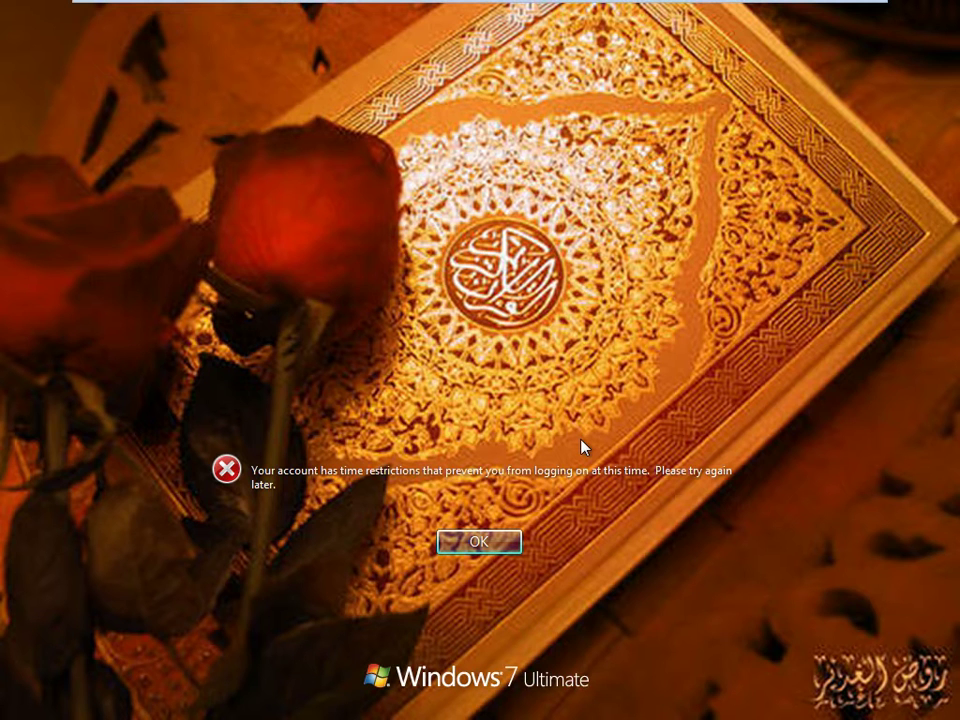
{"action": "key", "text": "Return"}
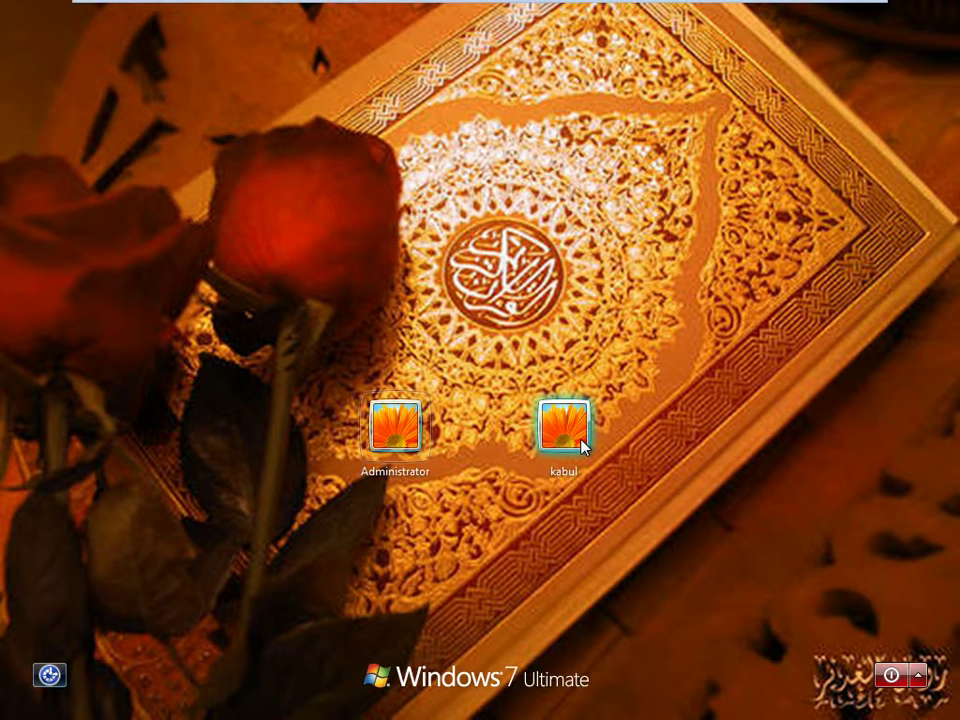
{"action": "left_click", "coordinate": [583, 447]}
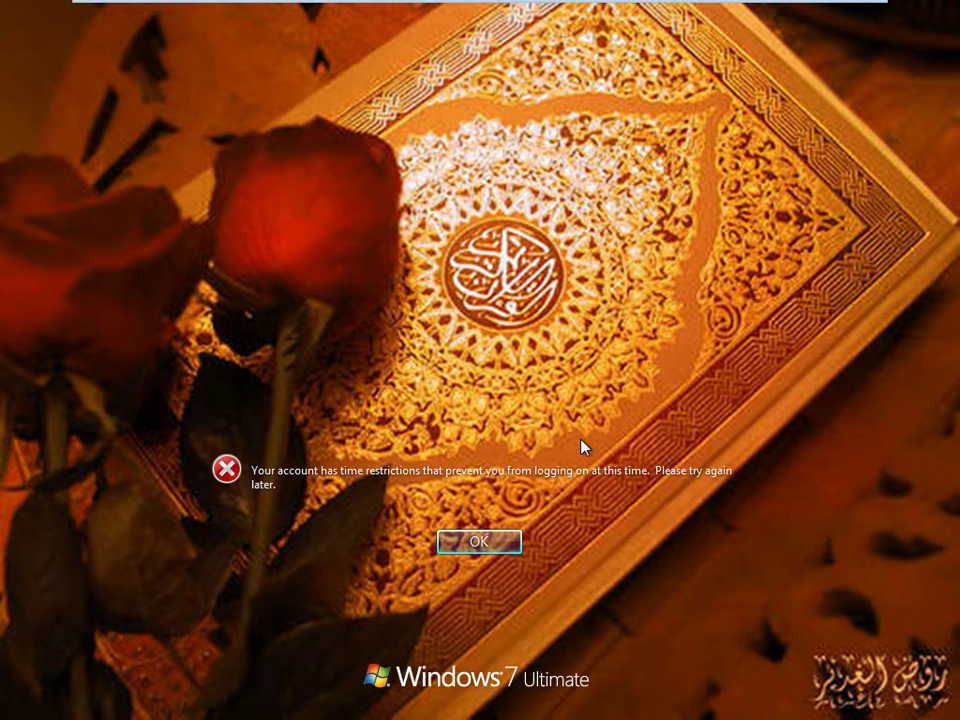
{"action": "key", "text": "Return"}
Step: Log on to the Administrator account again by entering the account password
{"action": "left_click", "coordinate": [395, 428]}
{"action": "type", "text": "••"}
{"action": "key", "text": "Return"}
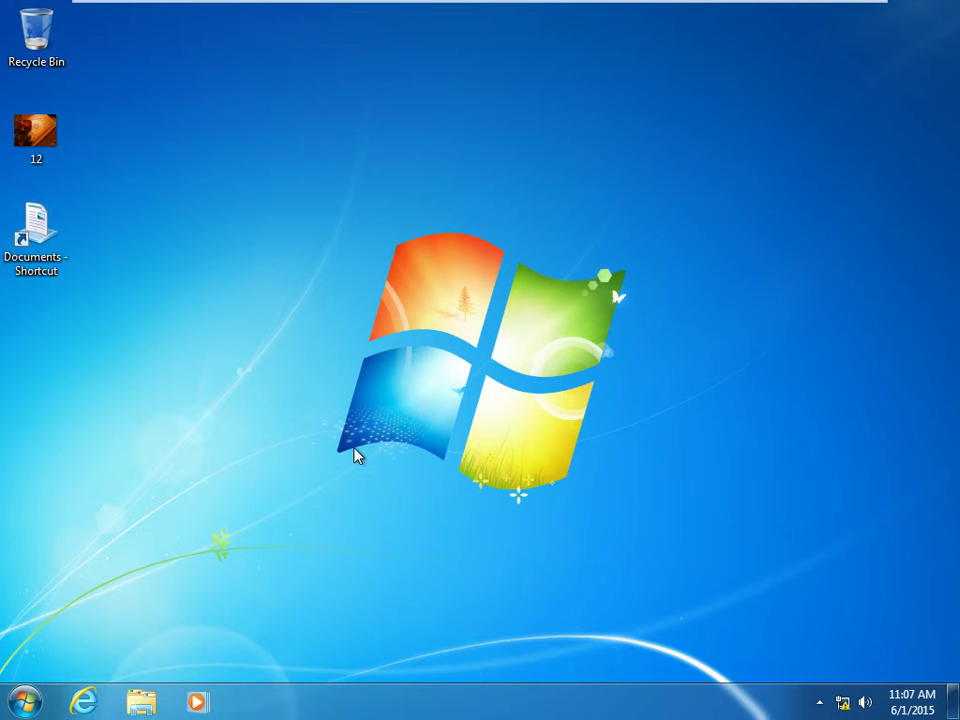
Step: Run "control" to open Control Panel and open Parental Controls
{"action": "key", "text": "super+r"}
{"action": "type", "text": "control"}
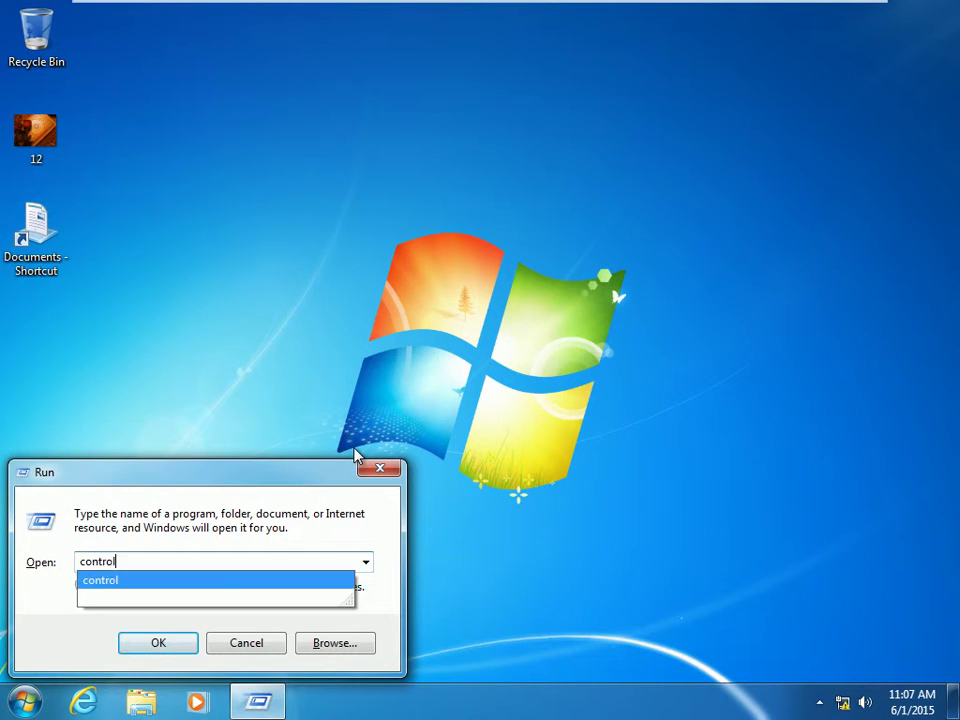
{"action": "key", "text": "Return"}
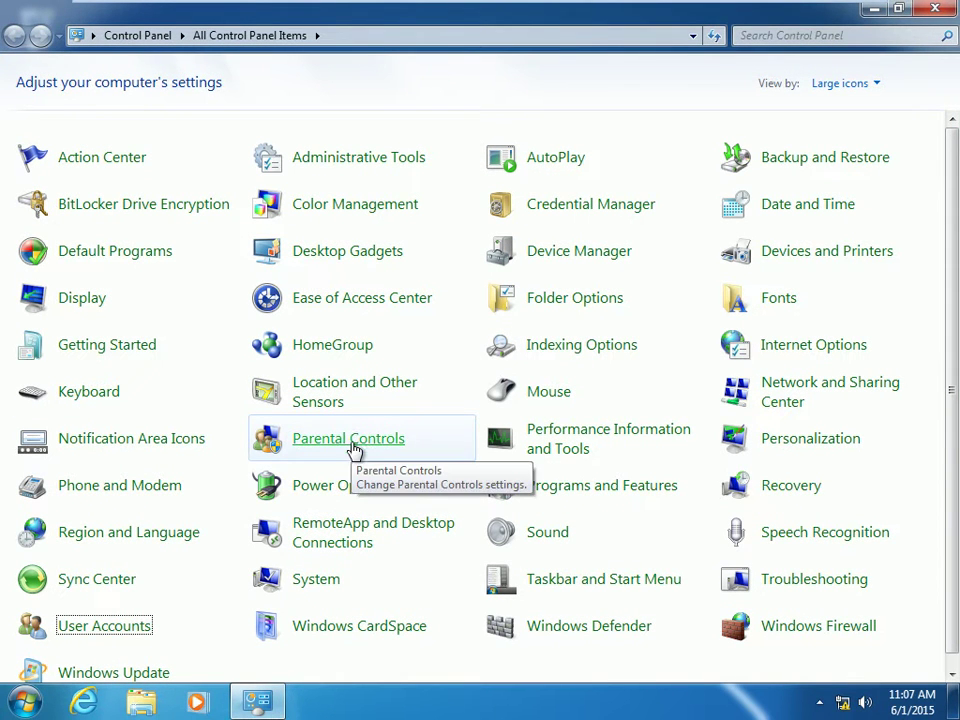
{"action": "left_click", "coordinate": [351, 440]}
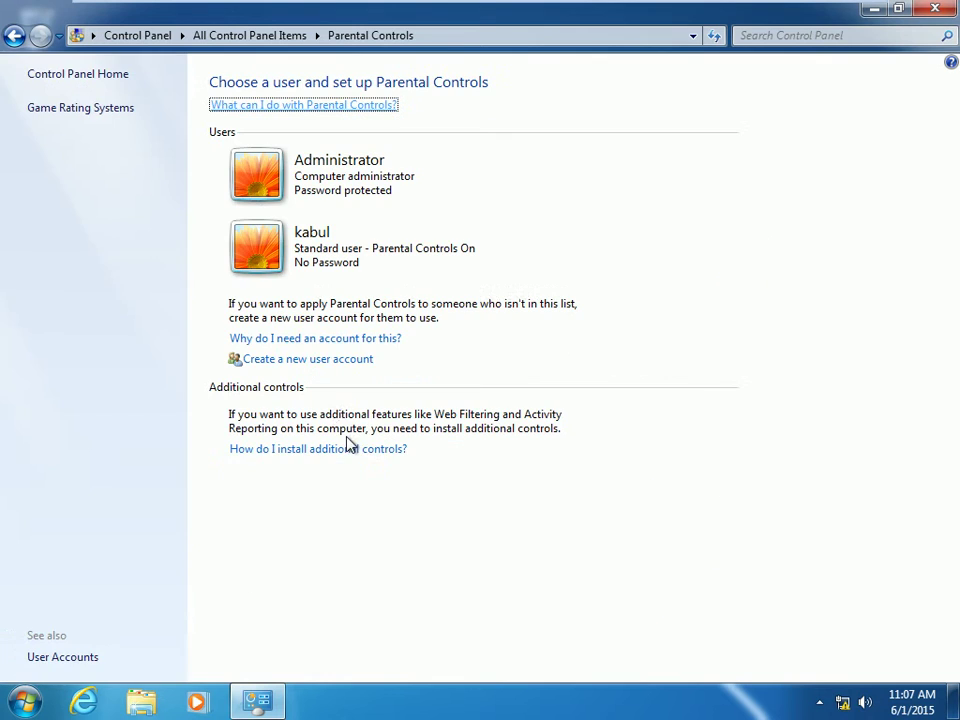
Step: Allow all hours of every day in kabul's time limits and save the Parental Controls settings
{"action": "left_click", "coordinate": [326, 261]}
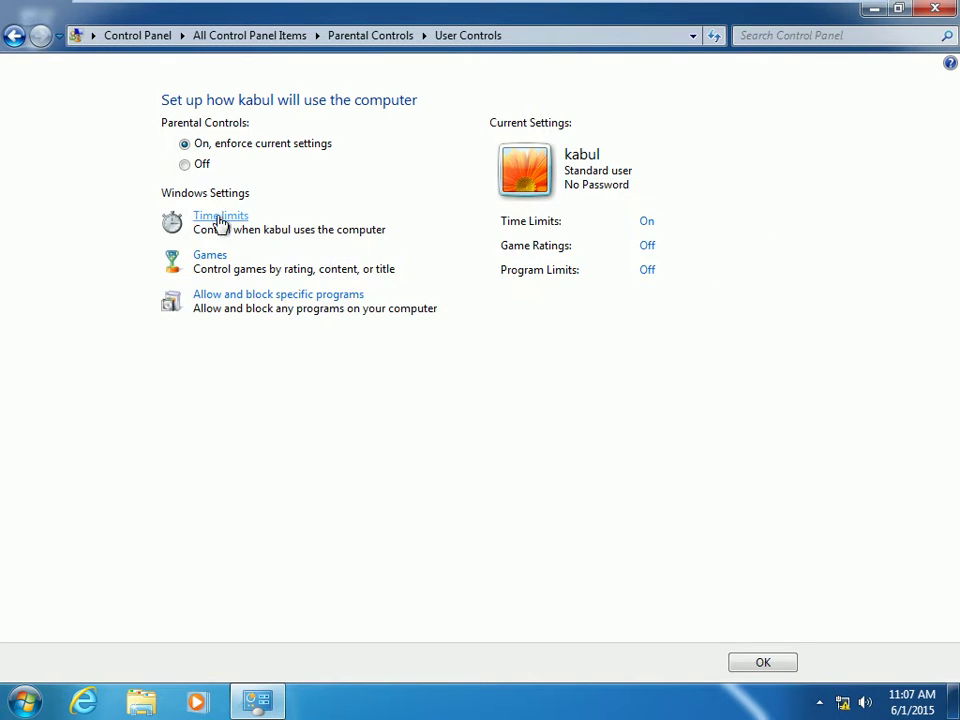
{"action": "left_click", "coordinate": [215, 217]}
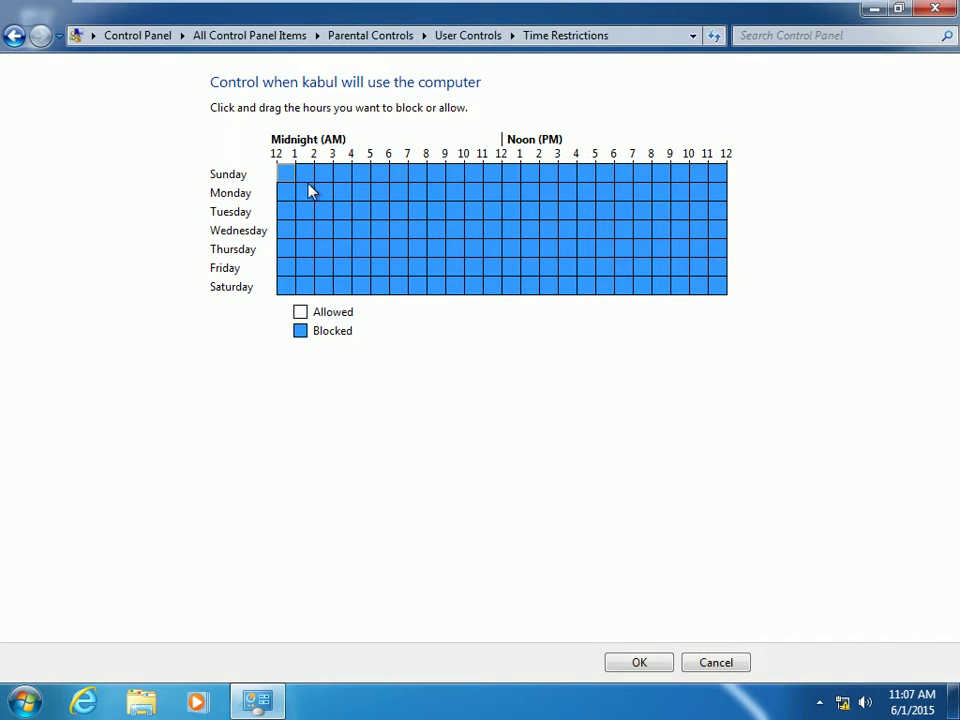
{"action": "left_click_drag", "start_coordinate": [291, 178], "coordinate": [874, 381]}
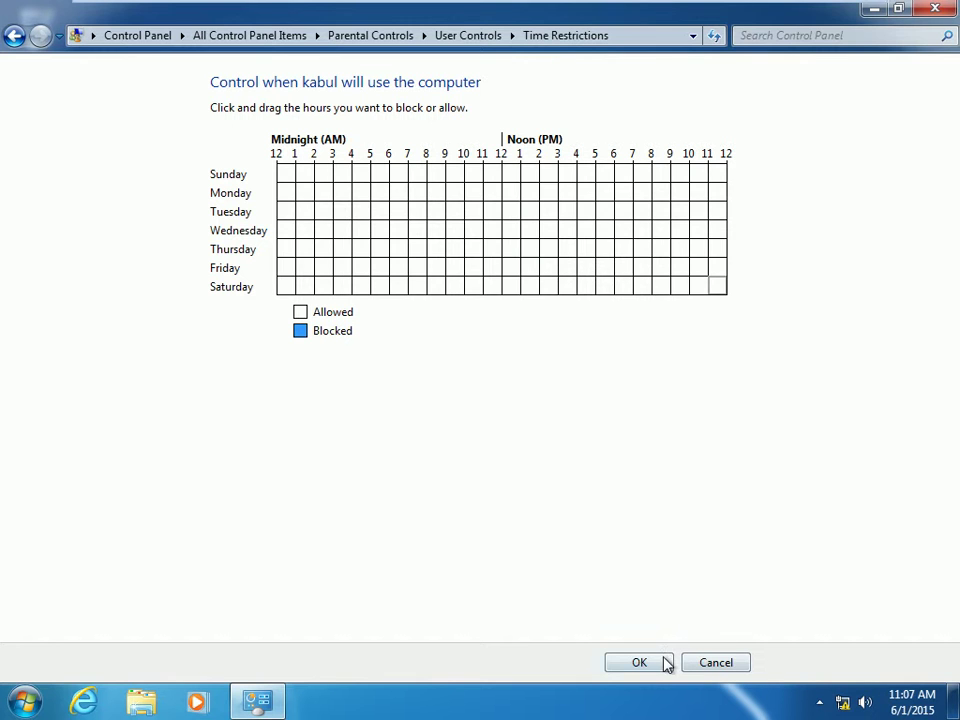
{"action": "key", "text": "Return"}
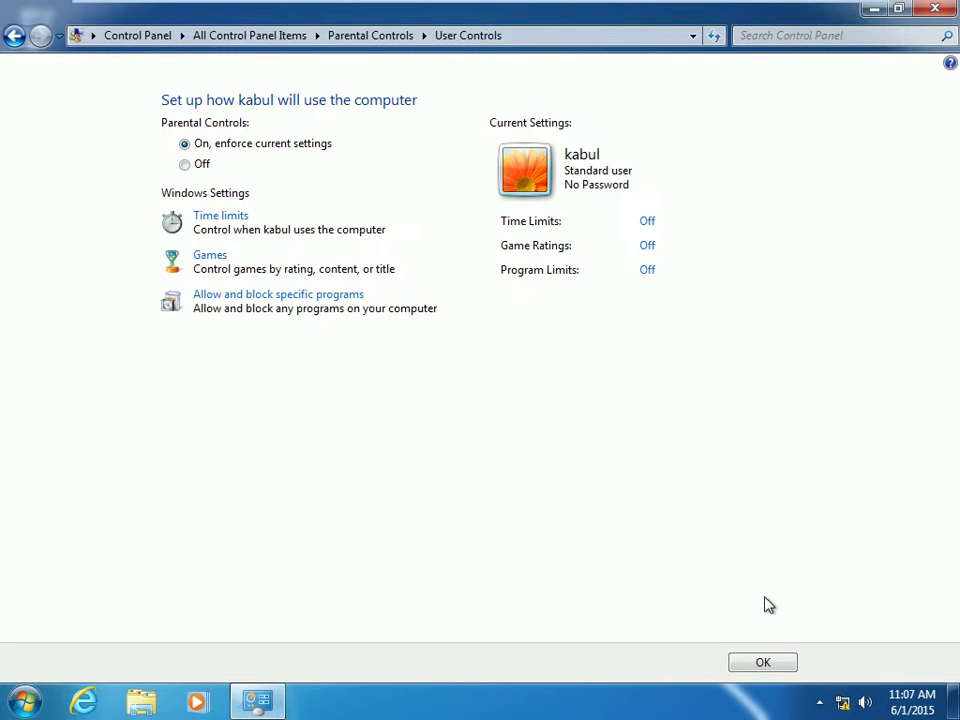
{"action": "left_click", "coordinate": [756, 664]}
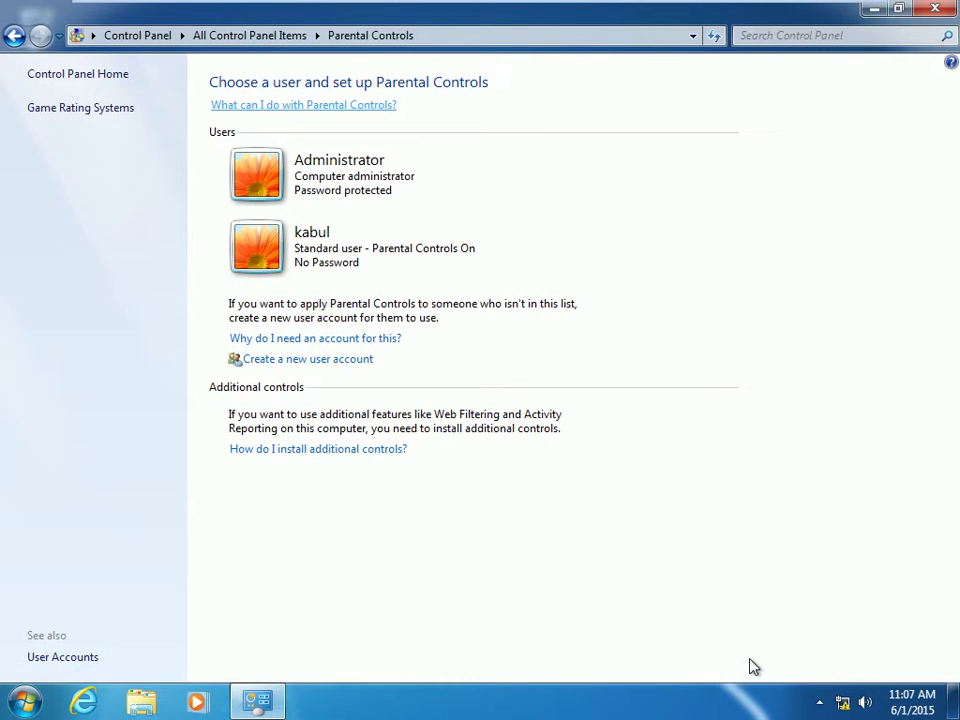
Step: Log off Administrator by running "logoff" and log on as kabul
{"action": "key", "text": "super+r"}
{"action": "type", "text": "logoff"}
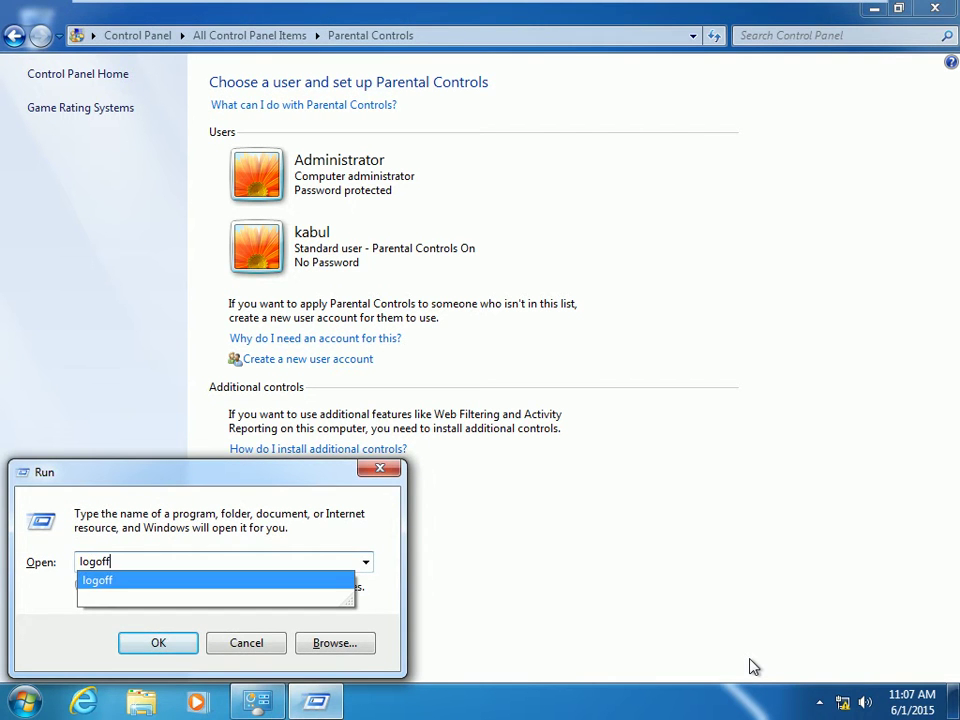
{"action": "key", "text": "Return"}
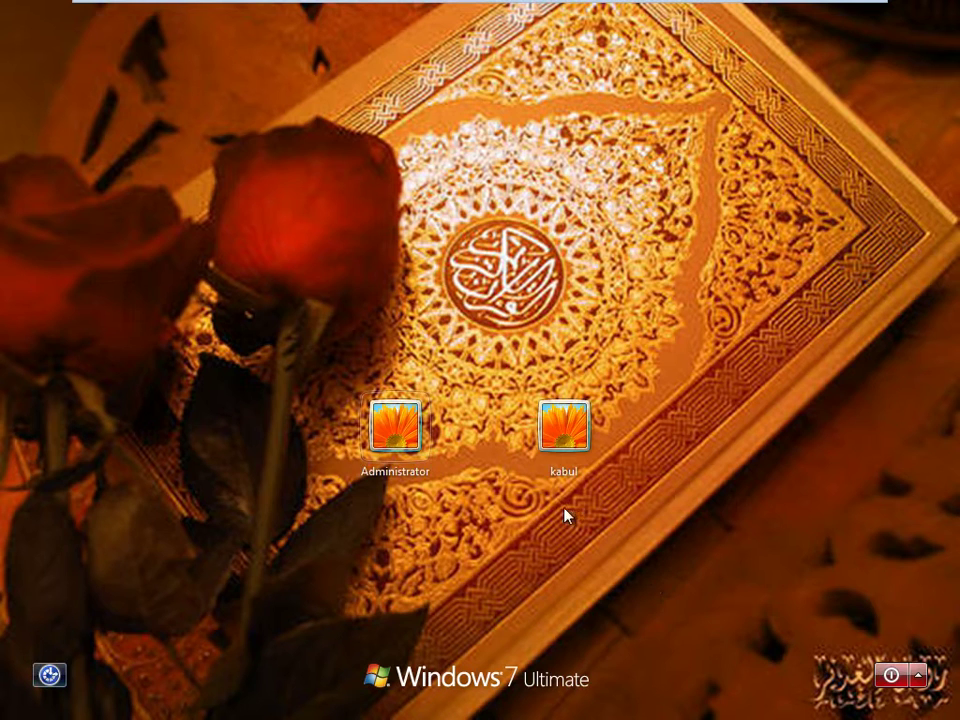
{"action": "left_click", "coordinate": [566, 435]}
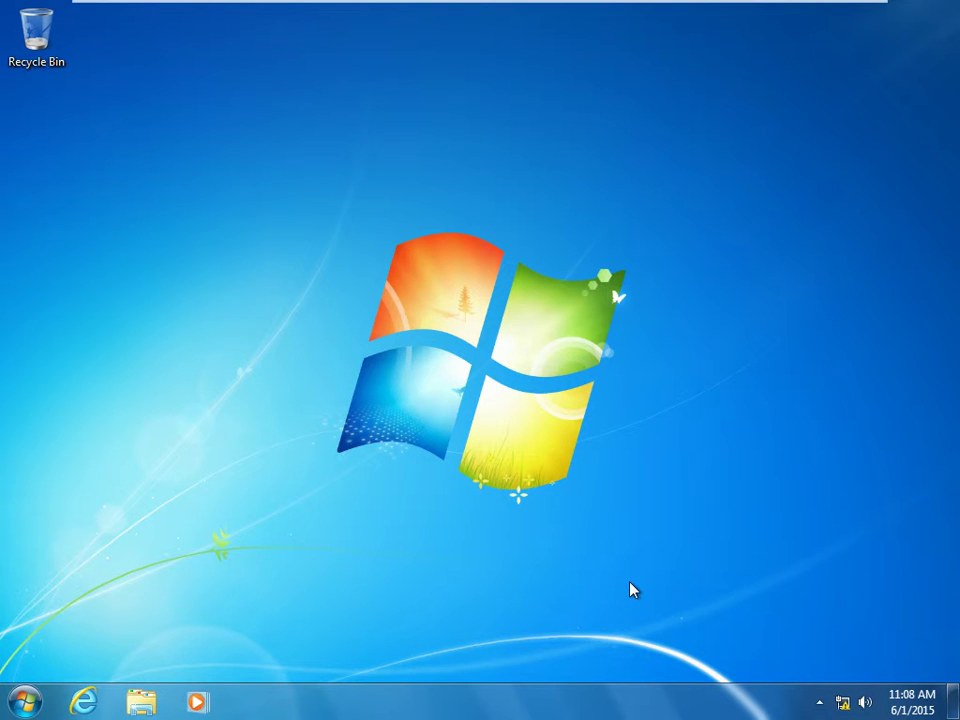
Step: Search for "game", open Games Explorer and accept the recommended update and folder settings
{"action": "key", "text": "super"}
{"action": "type", "text": "game"}
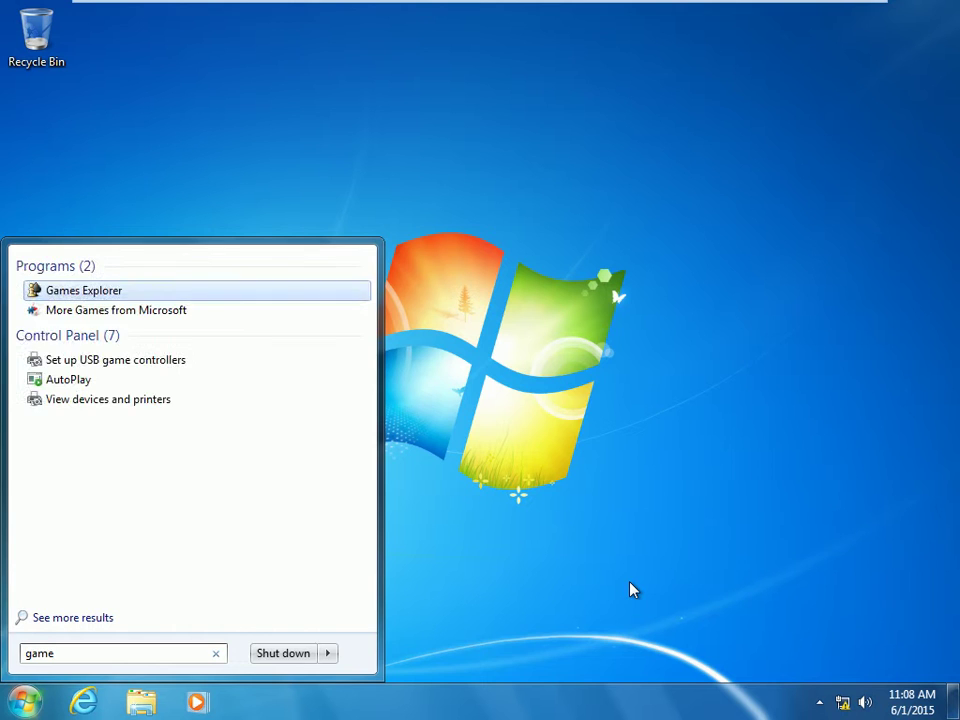
{"action": "key", "text": "Return"}
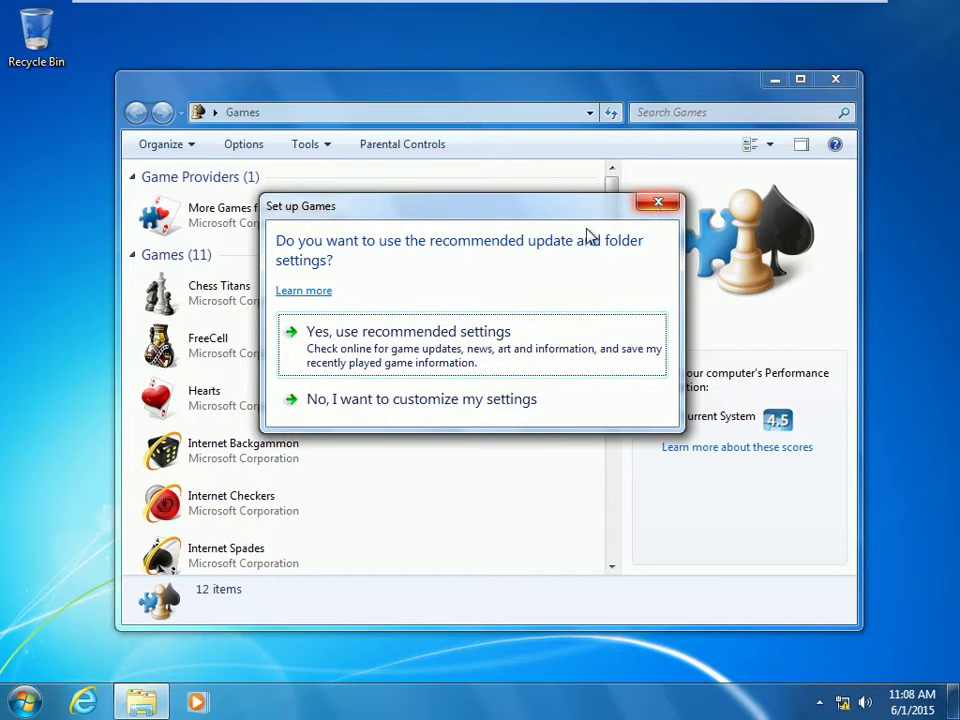
{"action": "left_click", "coordinate": [446, 353]}
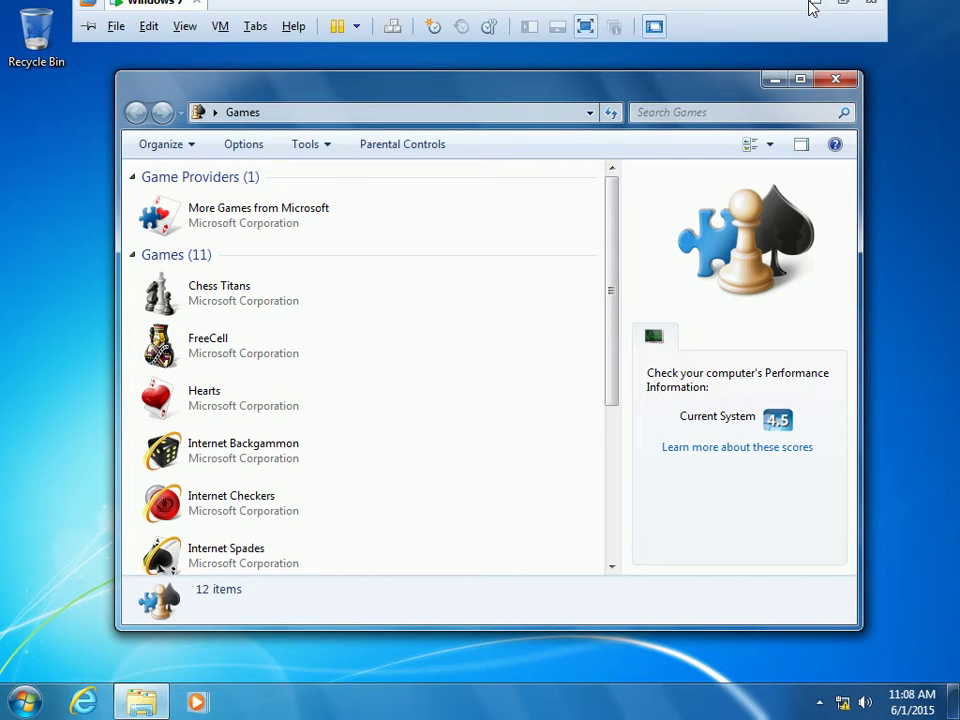
{"action": "left_click", "coordinate": [810, 10]}
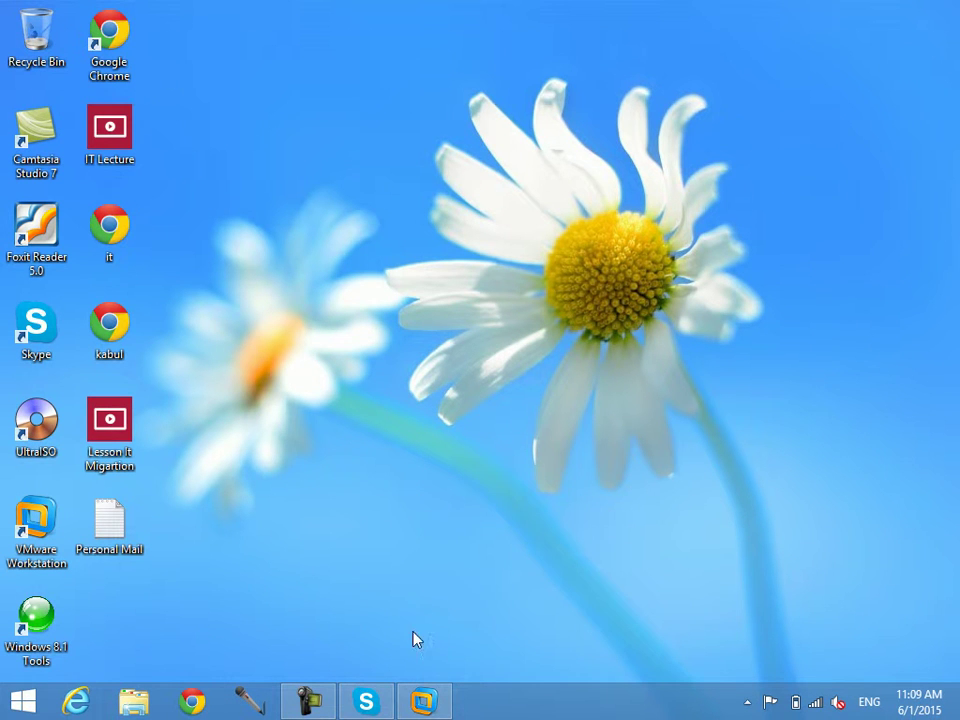
{"action": "left_click", "coordinate": [424, 702]}
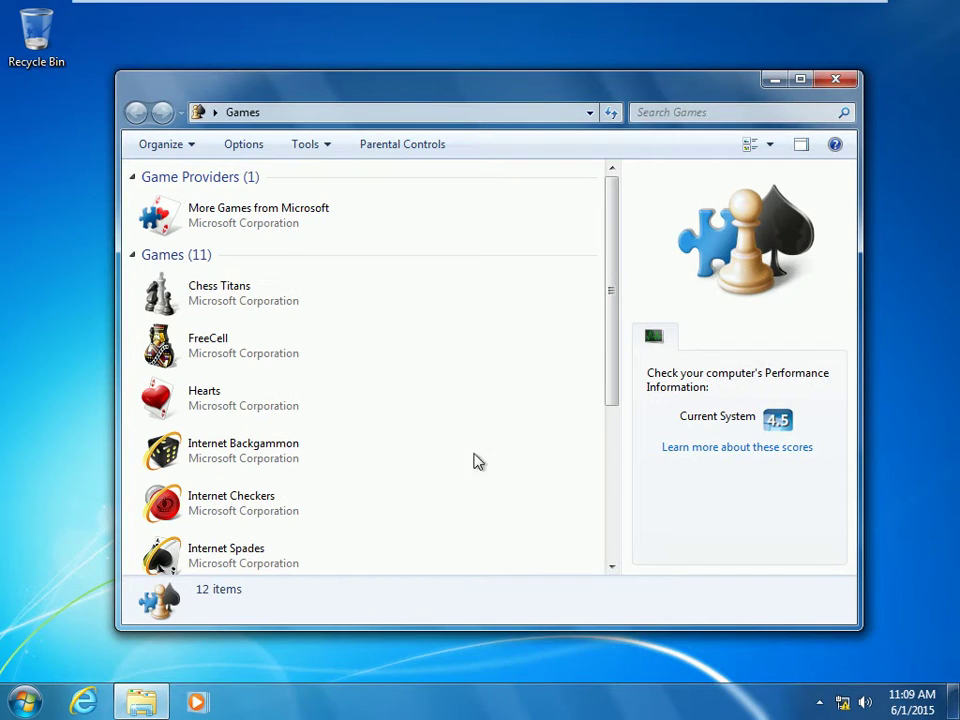
Step: Launch Chess Titans from the games list to test game access and dismiss the difficulty selection
{"action": "left_click", "coordinate": [246, 298]}
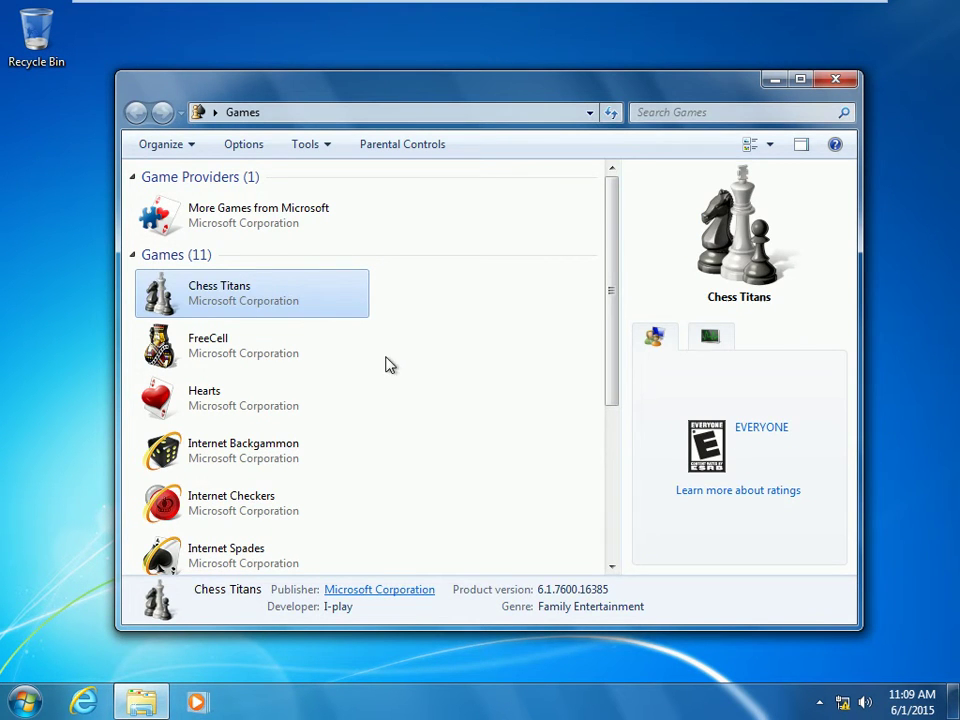
{"action": "double_click", "coordinate": [246, 298]}
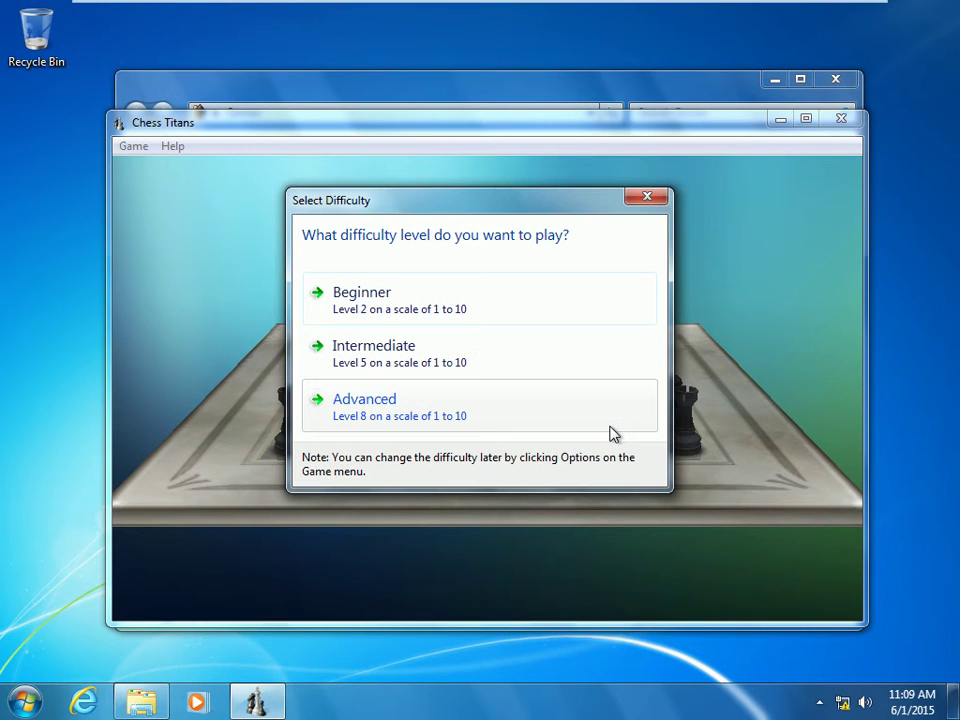
{"action": "left_click", "coordinate": [658, 200]}
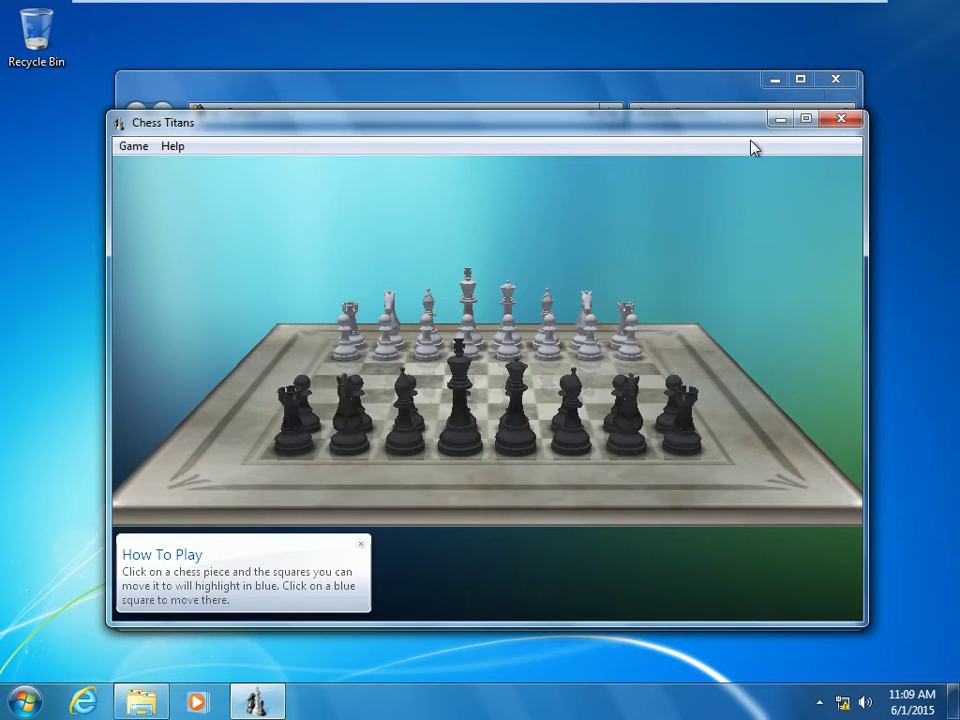
Step: Log off kabul by running "logoff" and log on to the Administrator account with the account password
{"action": "key", "text": "super+r"}
{"action": "type", "text": "log"}
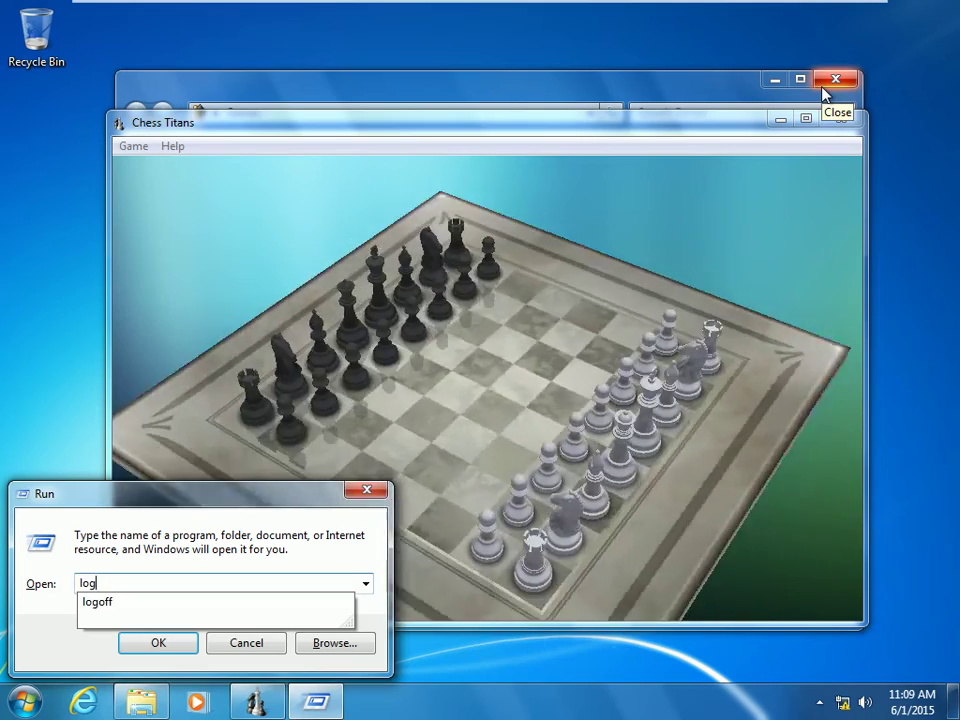
{"action": "key", "text": "Down"}
{"action": "key", "text": "Return"}
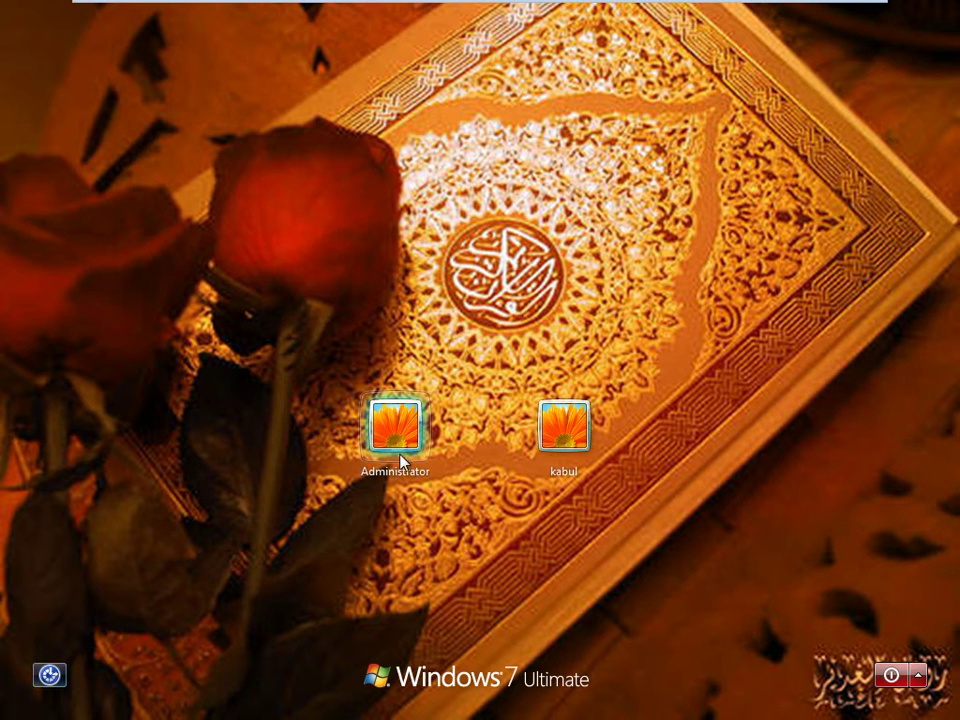
{"action": "left_click", "coordinate": [400, 466]}
{"action": "key", "text": "Return"}
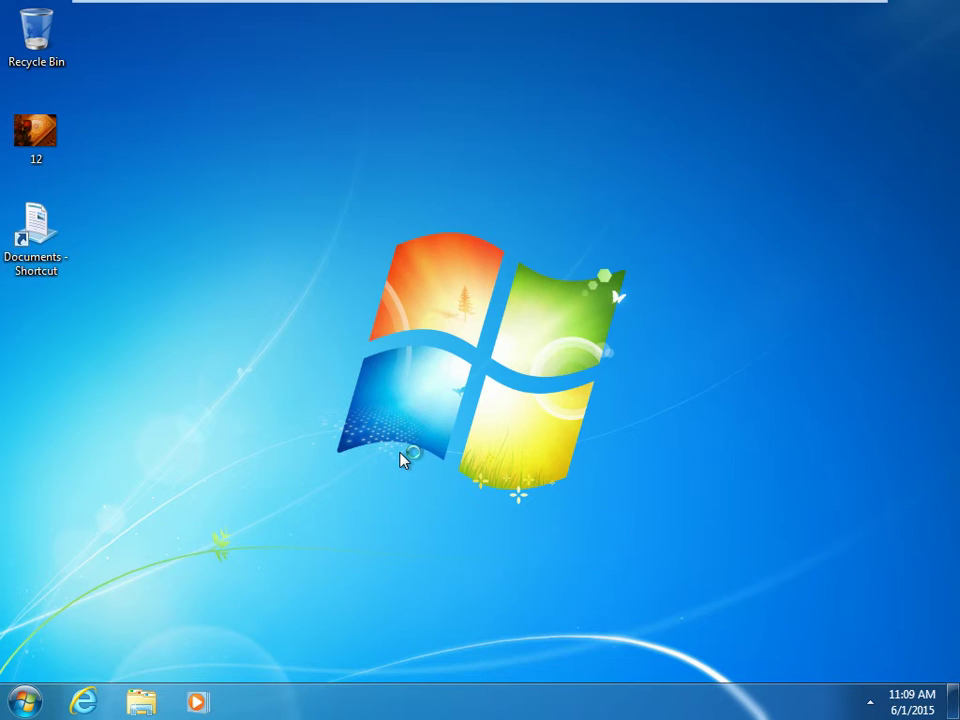
Step: Run "control" and open Parental Controls from Control Panel
{"action": "key", "text": "super+r"}
{"action": "type", "text": "control"}
{"action": "key", "text": "Return"}
{"action": "left_click", "coordinate": [394, 444]}
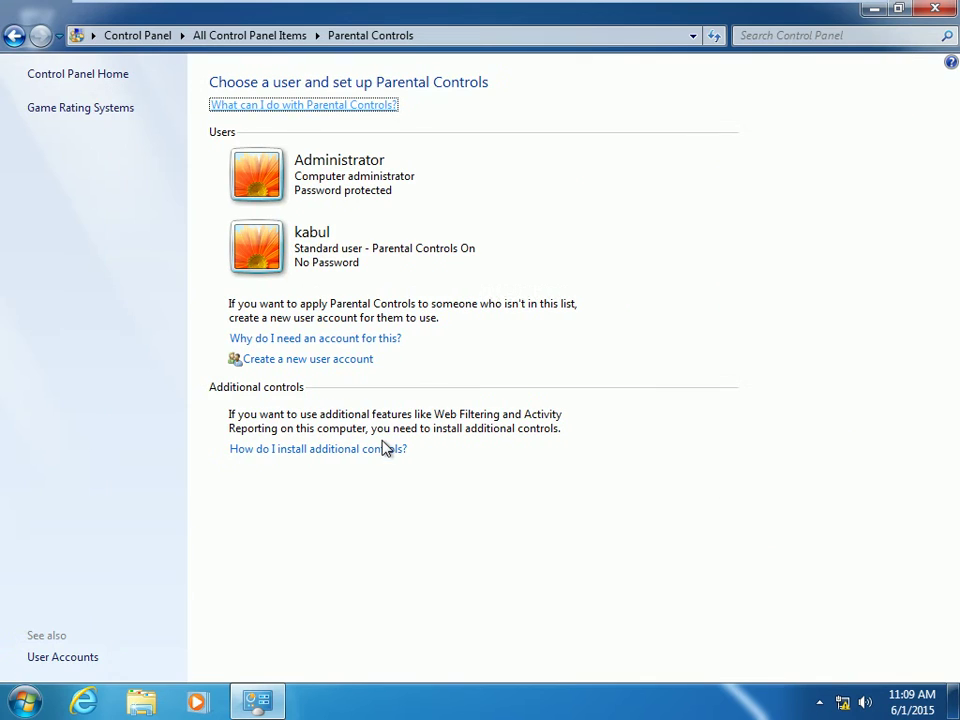
Step: Set kabul's game controls to No so that no games can be played, and save the Parental Controls settings
{"action": "left_click", "coordinate": [317, 266]}
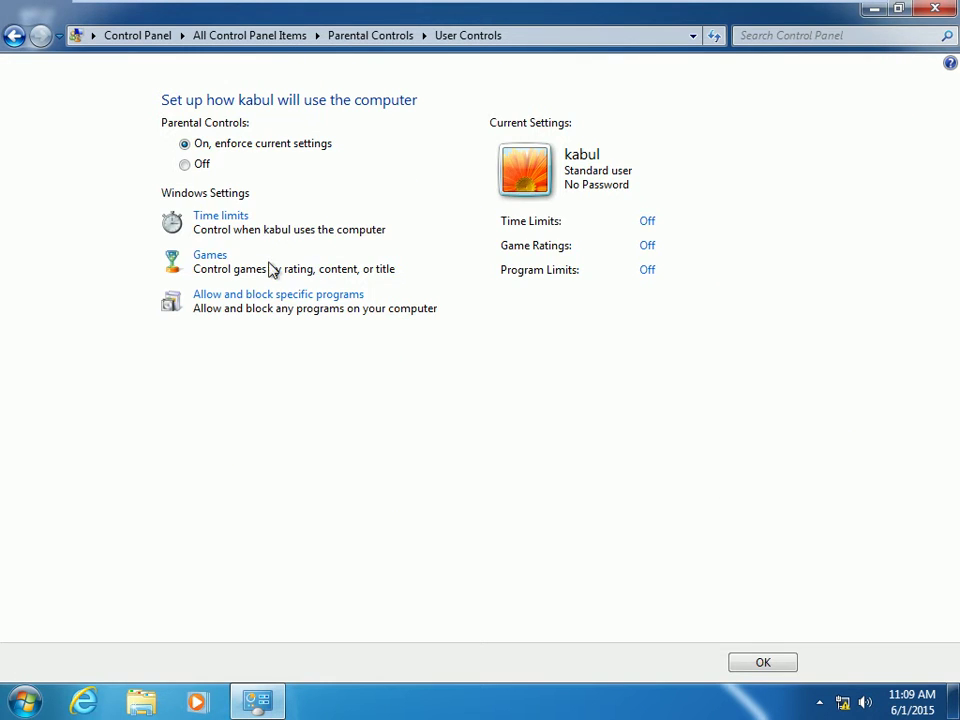
{"action": "left_click", "coordinate": [220, 258]}
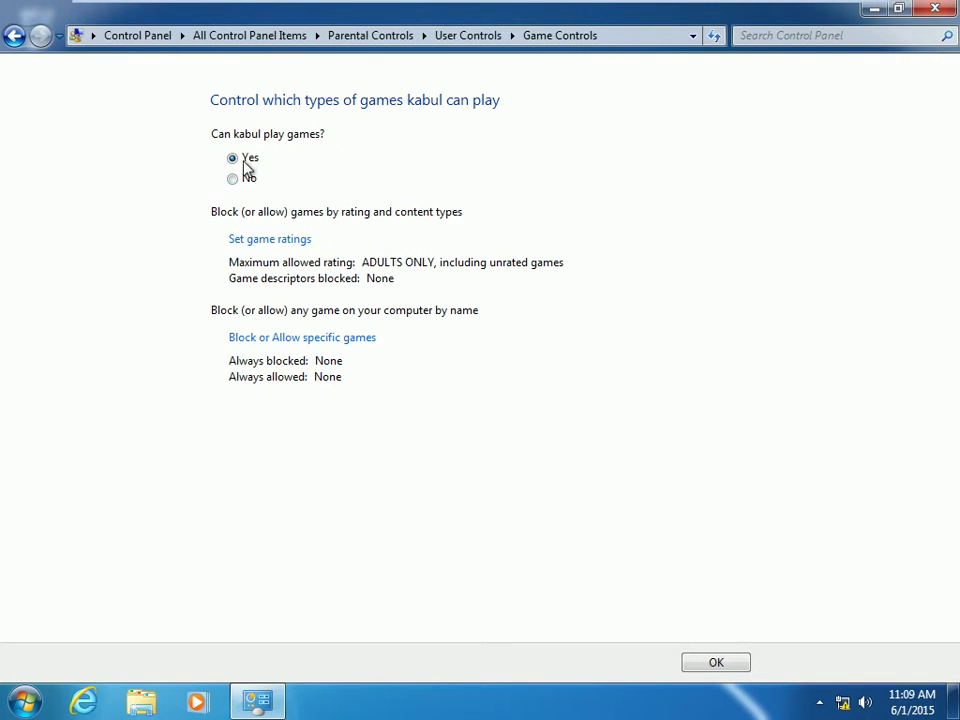
{"action": "left_click", "coordinate": [248, 182]}
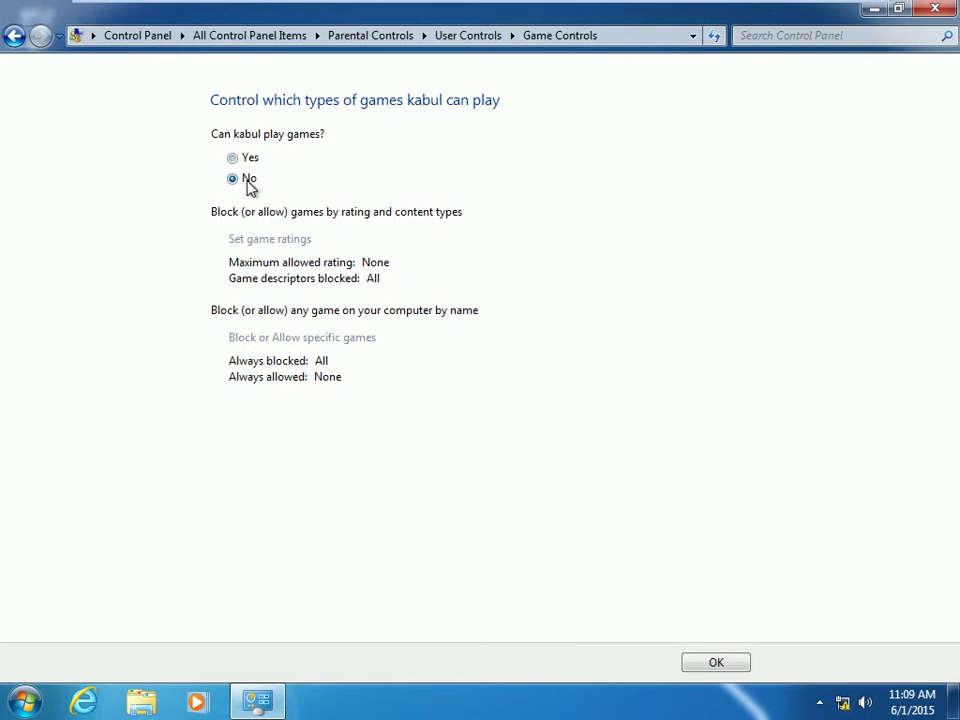
{"action": "left_click", "coordinate": [732, 670]}
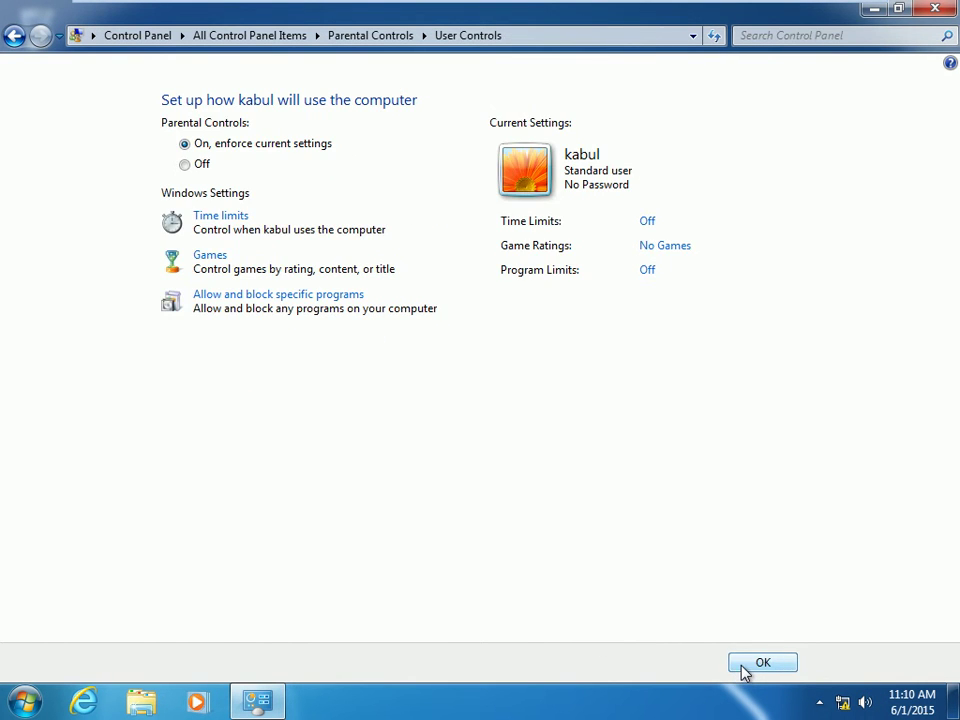
{"action": "left_click", "coordinate": [743, 667]}
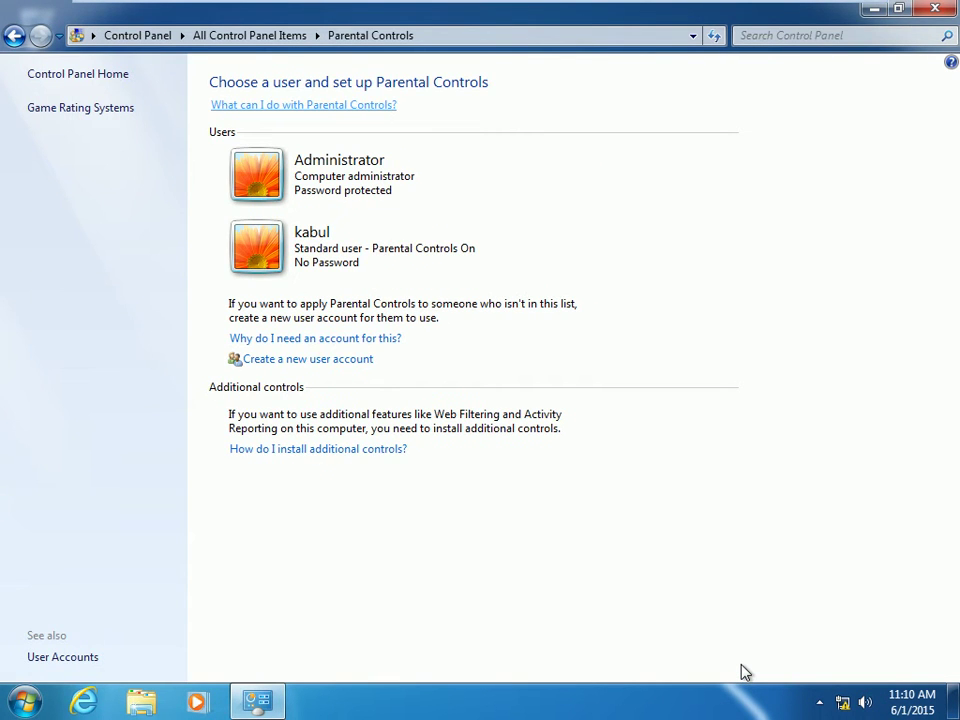
Step: Run "logoff" to end the Administrator session and log on as kabul
{"action": "key", "text": "super+r"}
{"action": "type", "text": "logoff"}
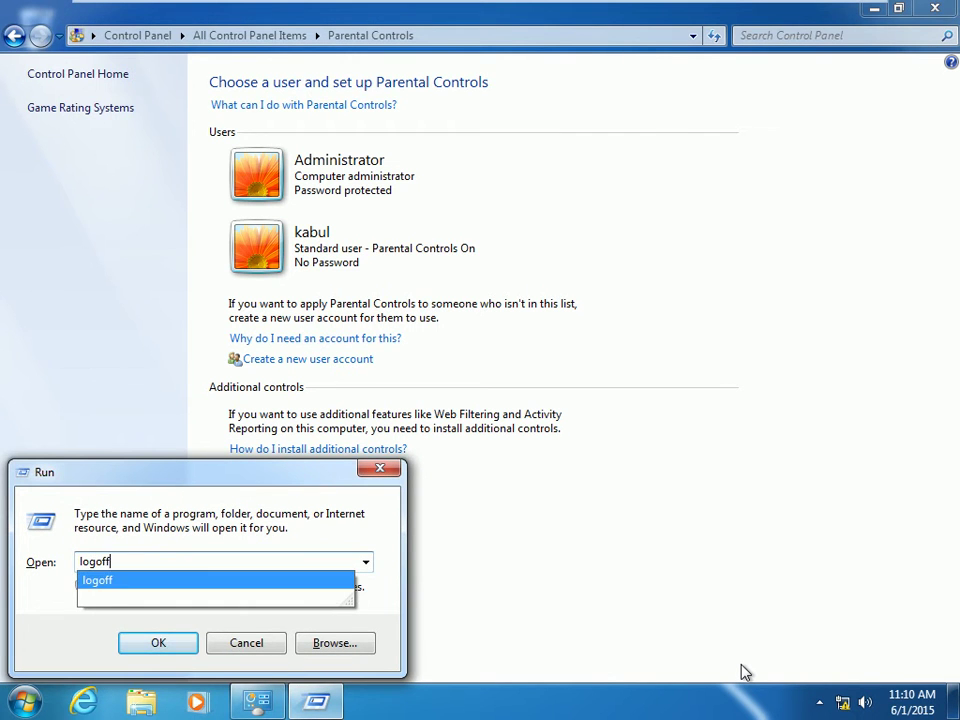
{"action": "key", "text": "Return"}
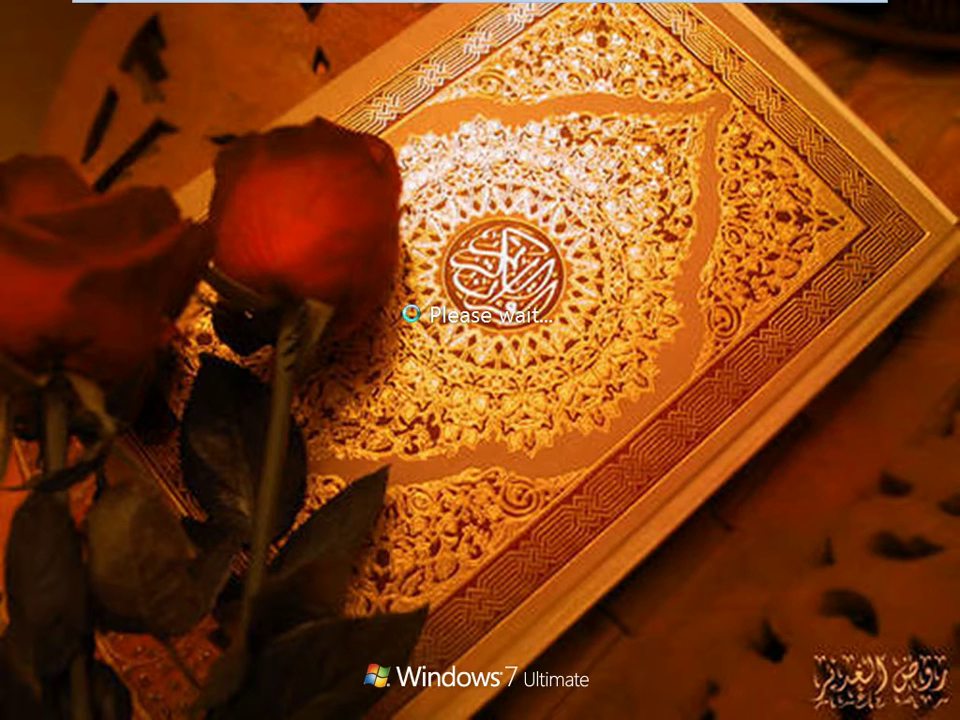
{"action": "key", "text": "Return"}
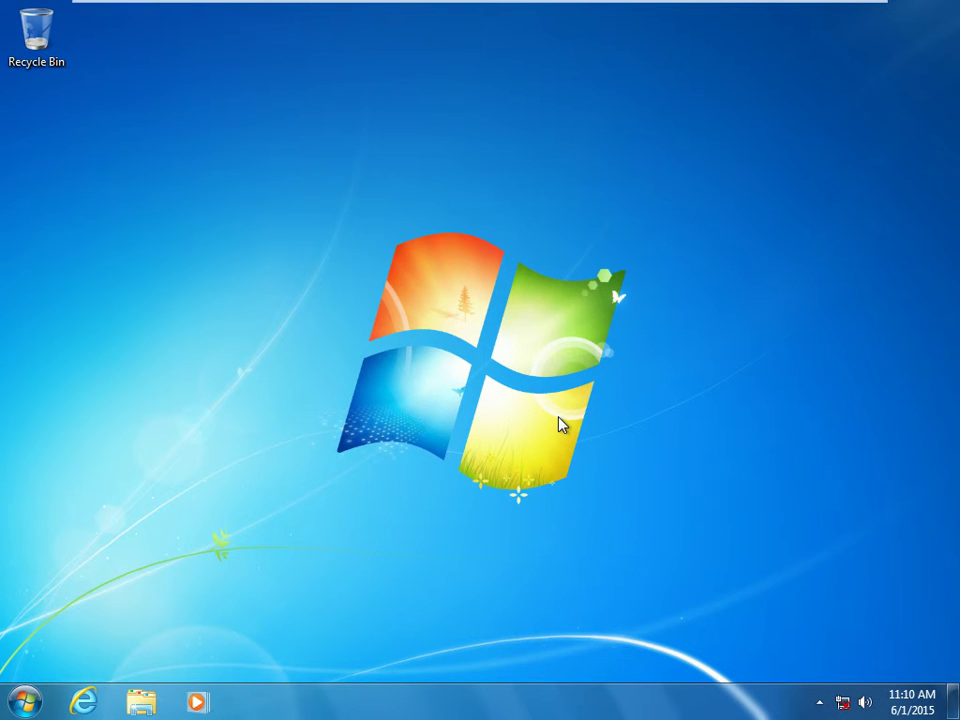
Step: Search for "gam" and open Games Explorer to check whether kabul's games are blocked
{"action": "key", "text": "super"}
{"action": "type", "text": "gam"}
{"action": "key", "text": "Return"}
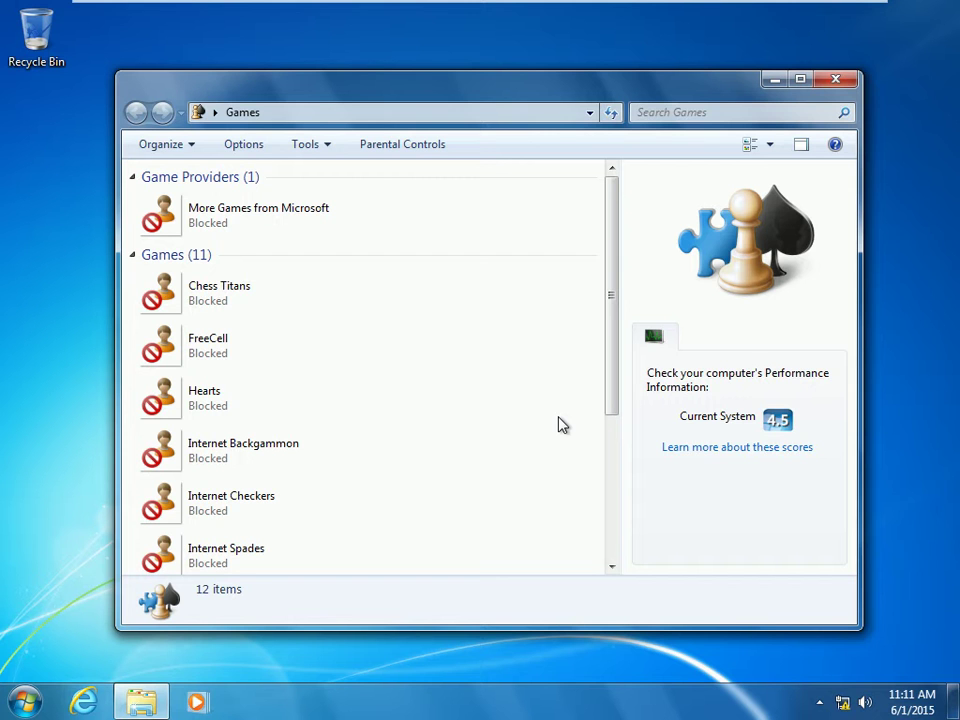
Step: Log off kabul with the logoff command and log back on as Administrator using the account password
{"action": "key", "text": "super+r"}
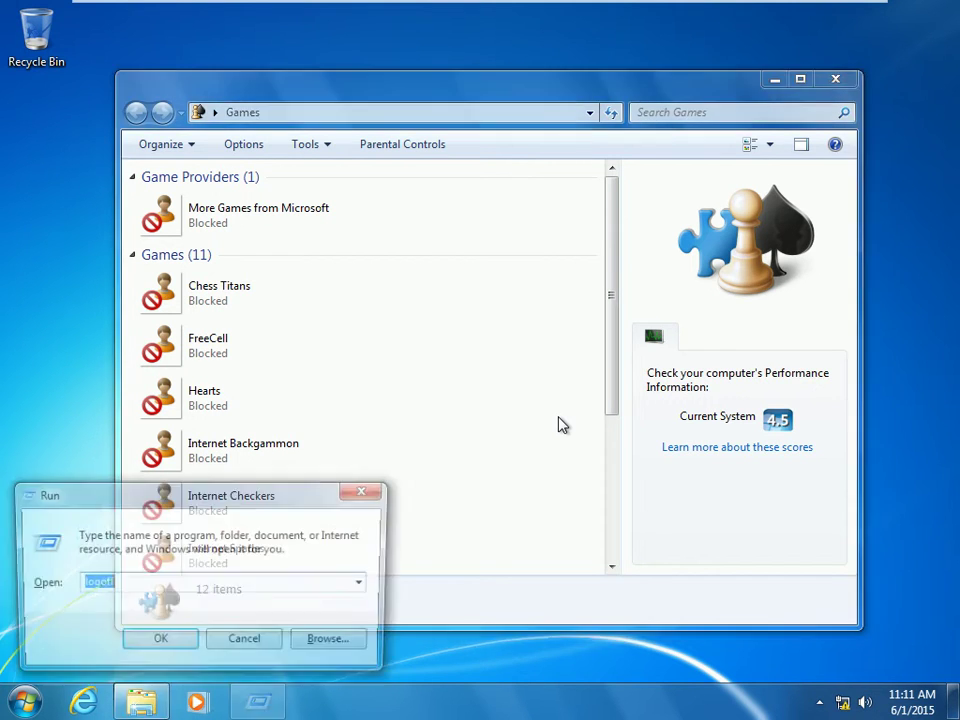
{"action": "type", "text": "log"}
{"action": "key", "text": "Down"}
{"action": "key", "text": "Return"}
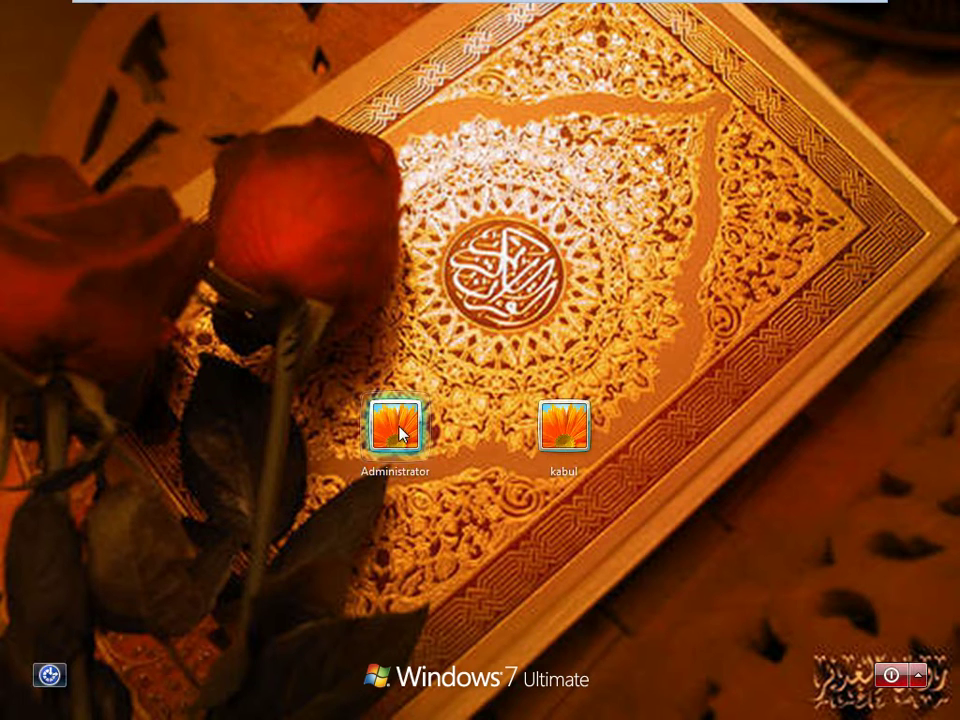
{"action": "left_click", "coordinate": [398, 437]}
{"action": "key", "text": "Return"}
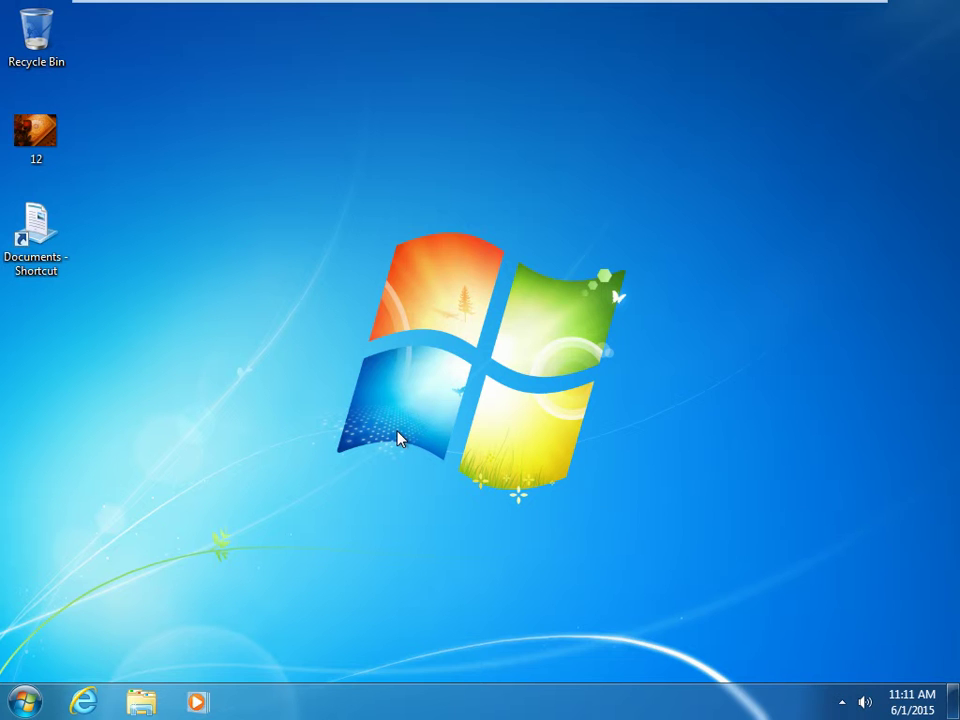
{"action": "right_click", "coordinate": [244, 203]}
{"action": "left_click", "coordinate": [296, 258]}
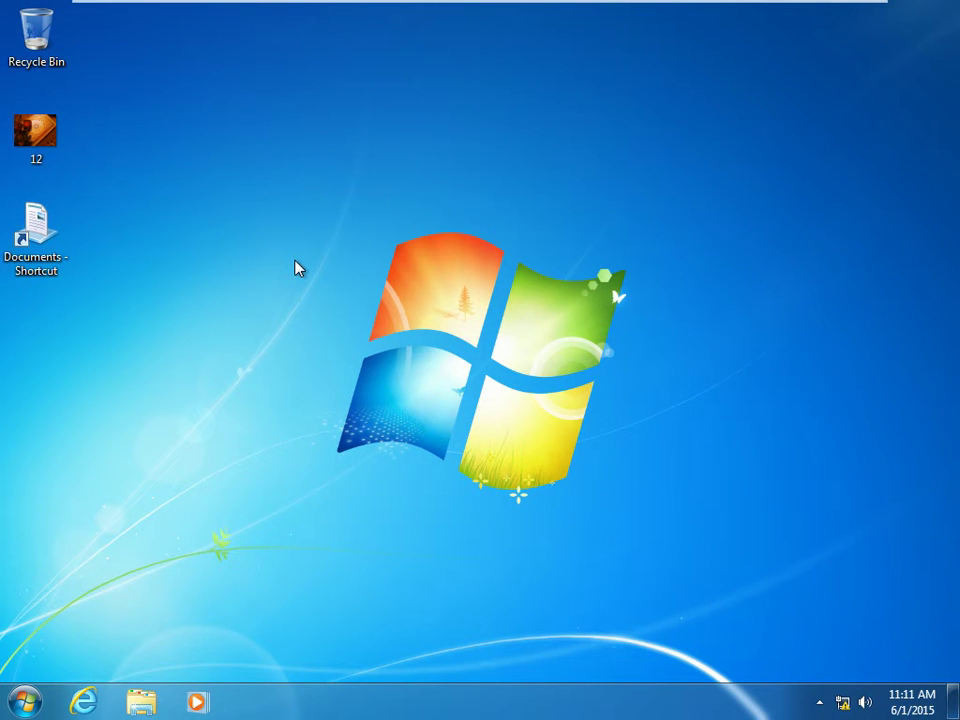
Step: Open Parental Controls from the Control Panel and display the settings to allow and block specific programs for kabul
{"action": "key", "text": "super+r"}
{"action": "type", "text": "control"}
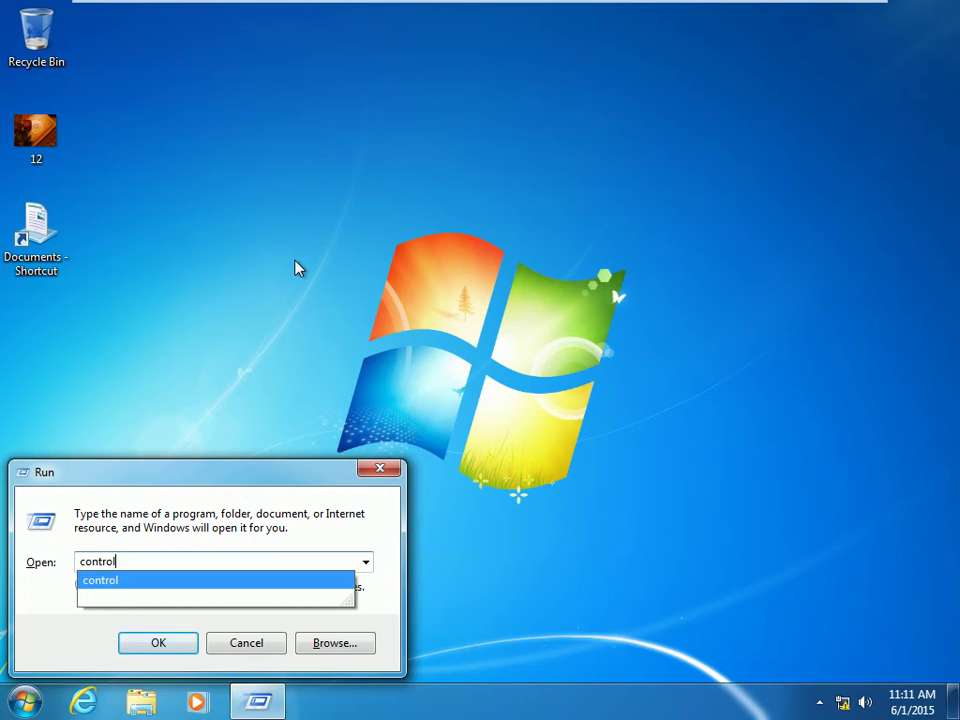
{"action": "key", "text": "Return"}
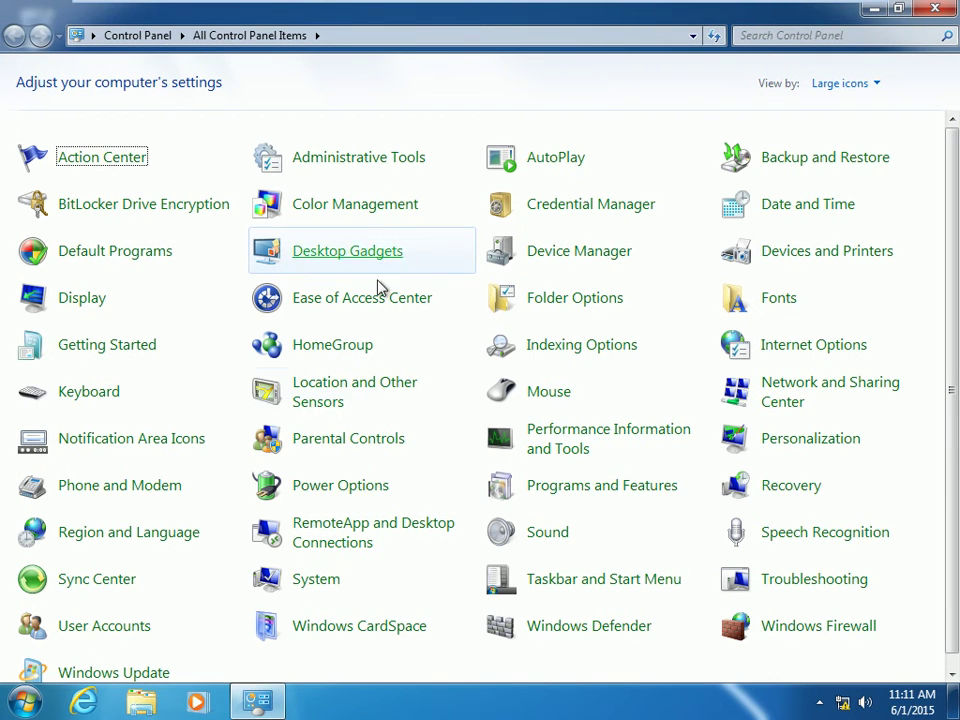
{"action": "left_click", "coordinate": [337, 452]}
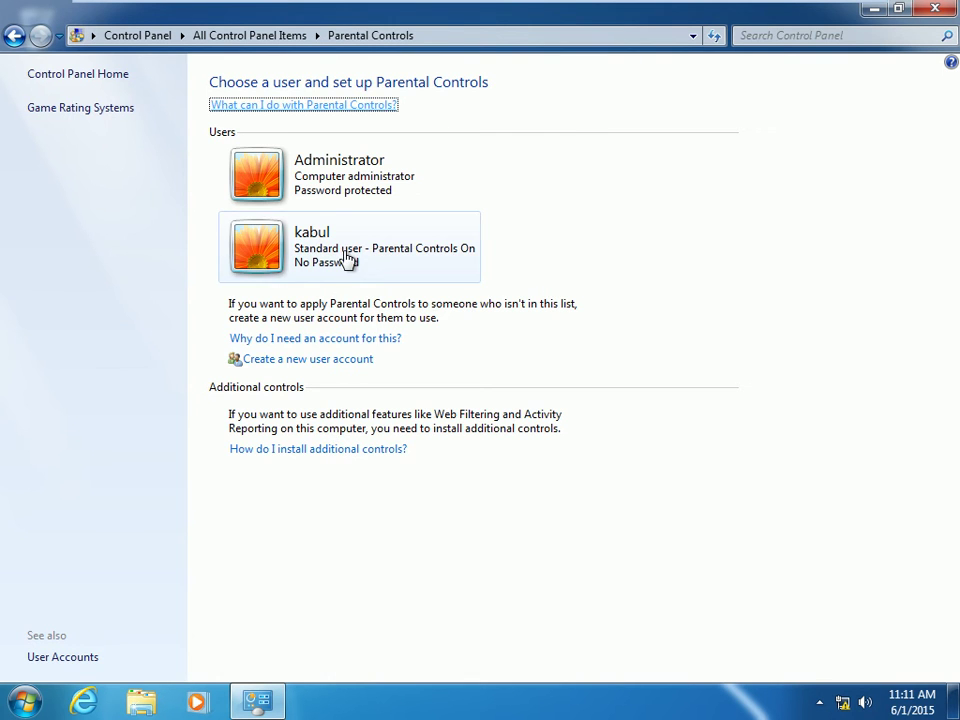
{"action": "left_click", "coordinate": [347, 259]}
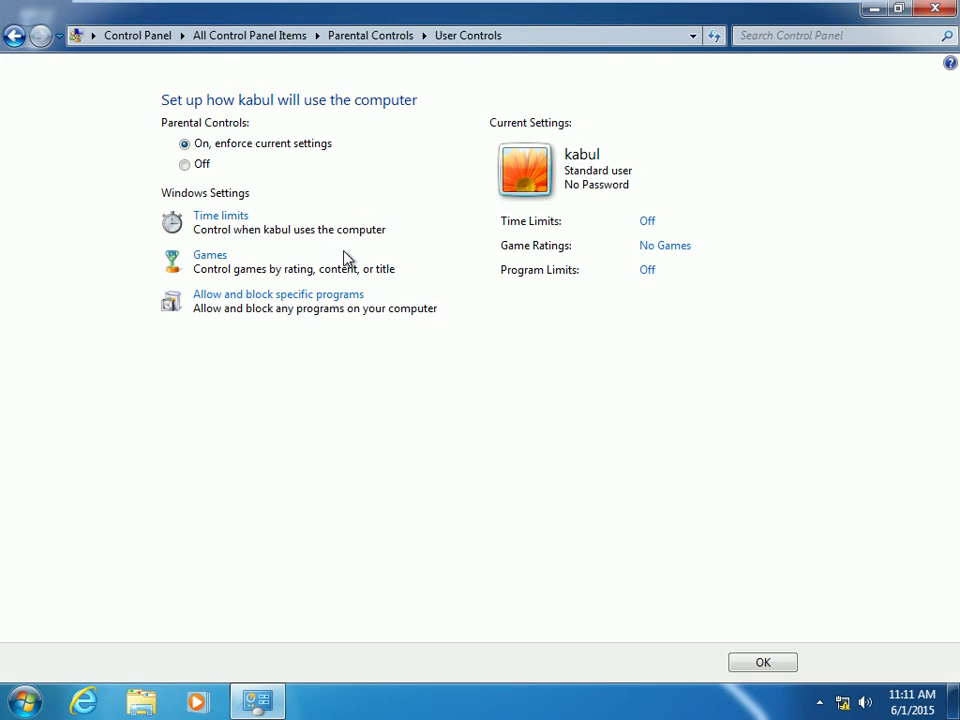
{"action": "left_click", "coordinate": [246, 304]}
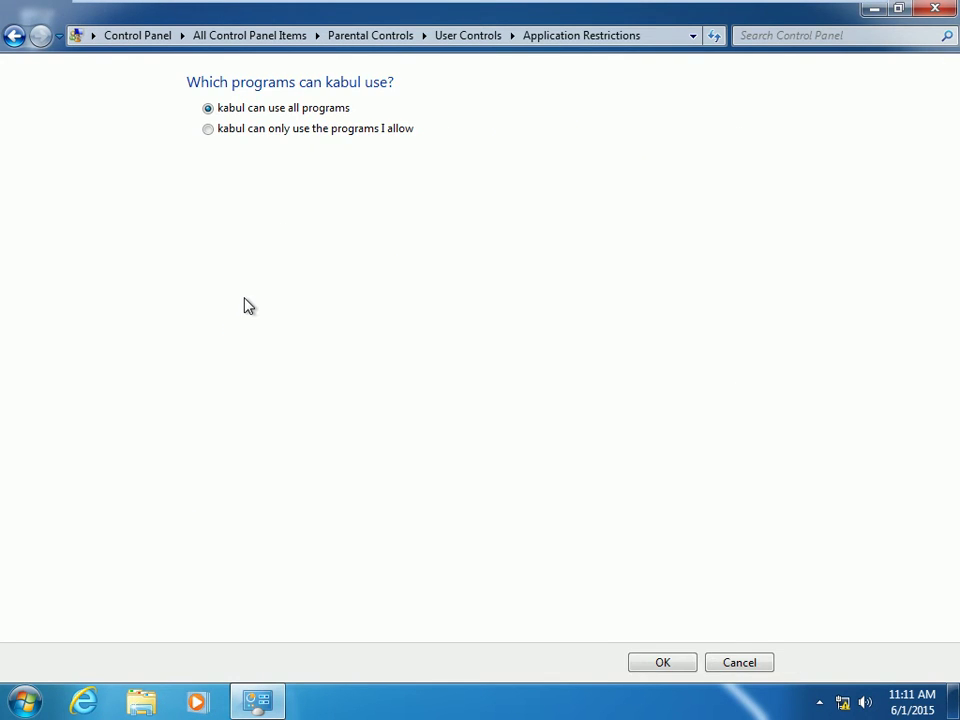
Step: Try restricting kabul to allowed programs only, check and uncheck all programs, review the program list, and close the window without saving
{"action": "left_click", "coordinate": [252, 133]}
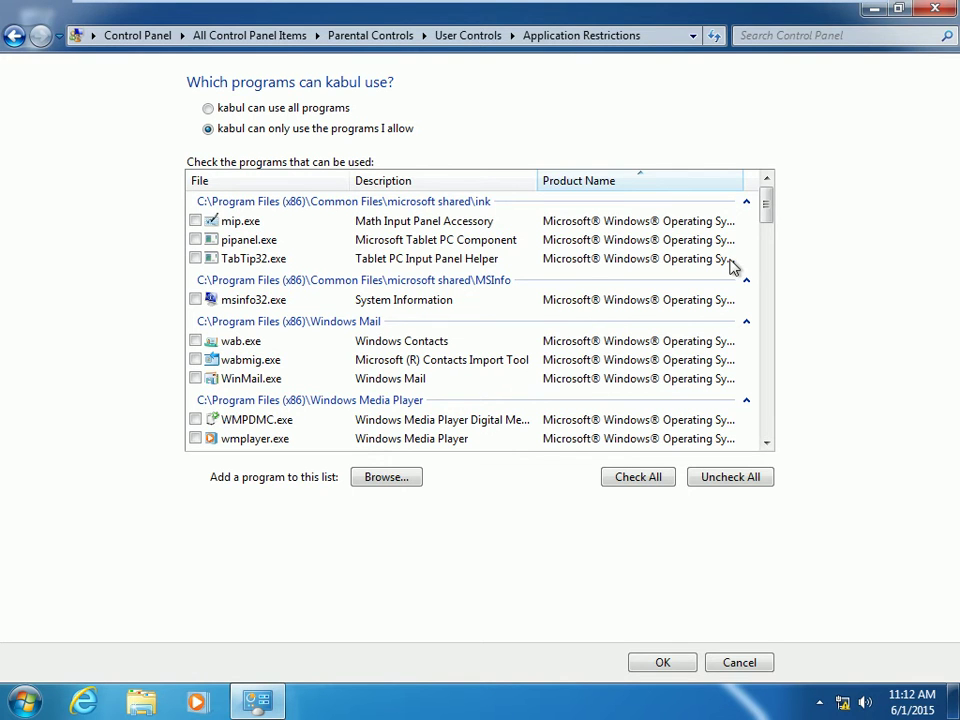
{"action": "left_click", "coordinate": [666, 480]}
{"action": "left_click", "coordinate": [713, 478]}
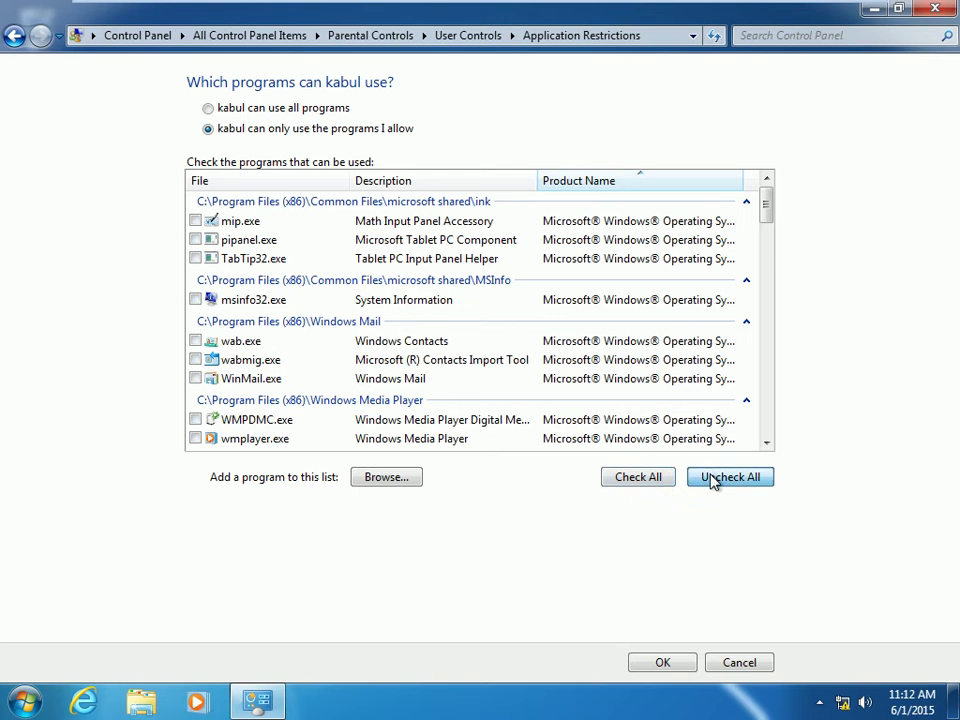
{"action": "left_click_drag", "start_coordinate": [766, 212], "coordinate": [765, 317]}
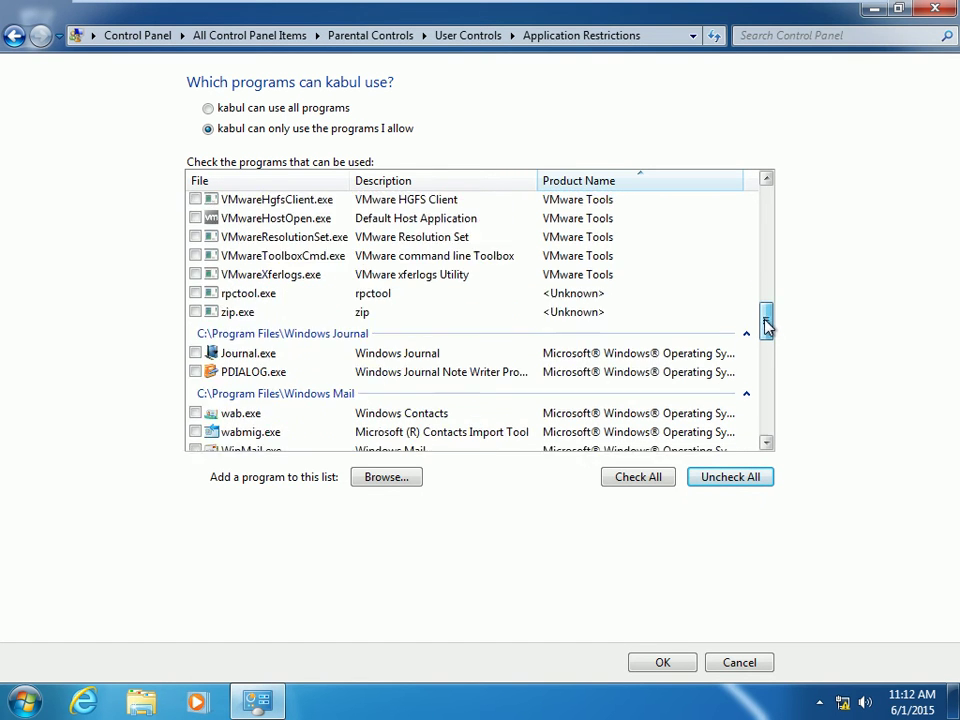
{"action": "left_click_drag", "start_coordinate": [766, 317], "coordinate": [768, 336]}
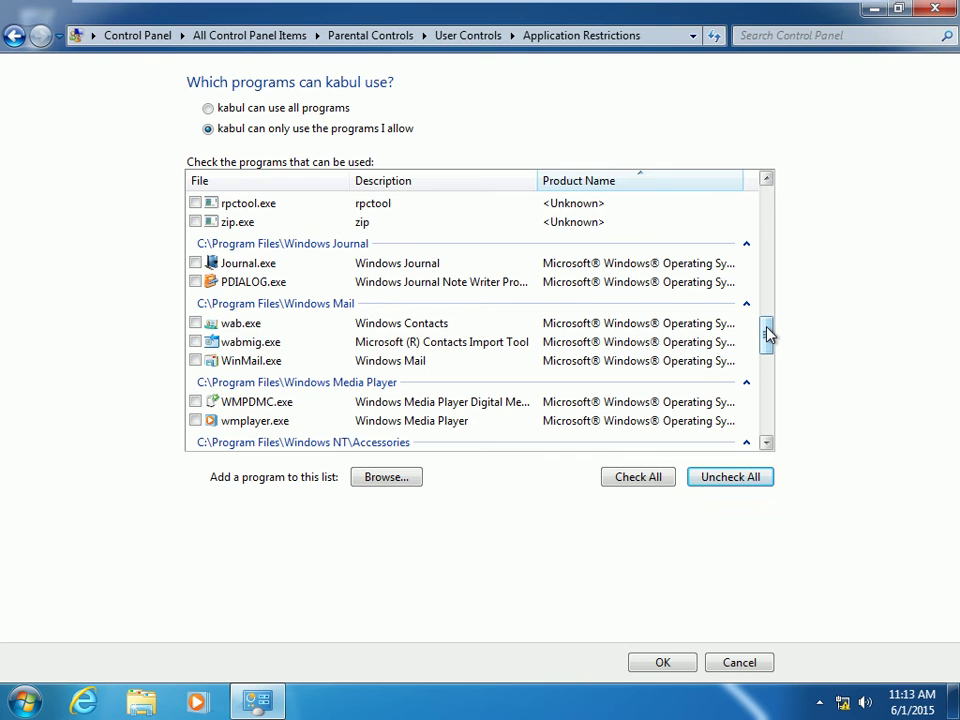
{"action": "key", "text": "alt+F4"}
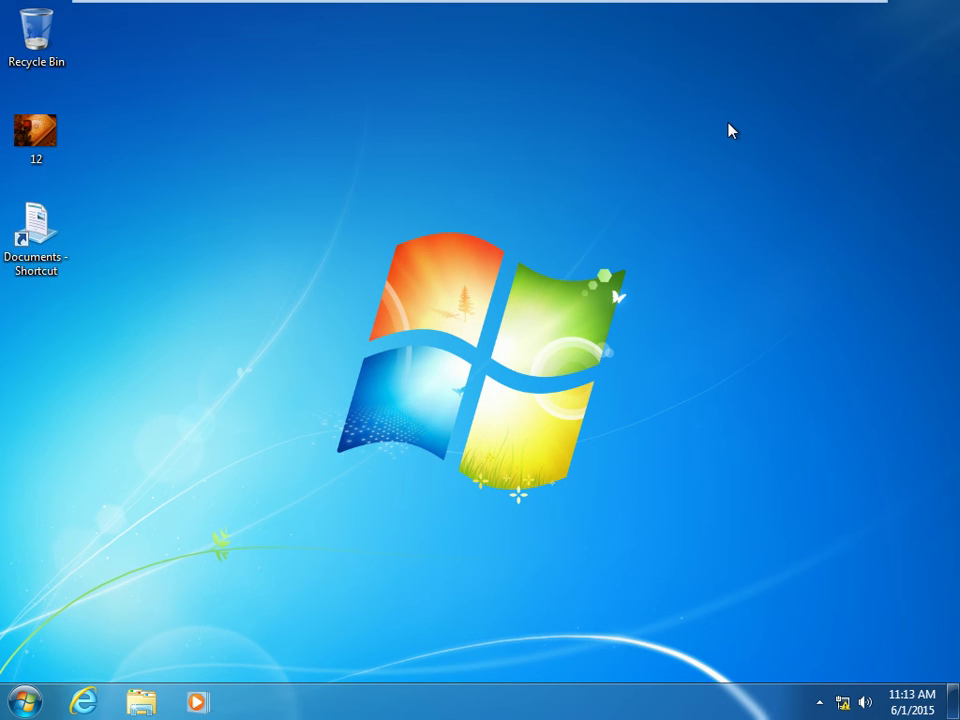
Step: Shut down Windows 7 by running "shutdown /p" and minimize the virtual machine window
{"action": "key", "text": "super+r"}
{"action": "type", "text": "shu"}
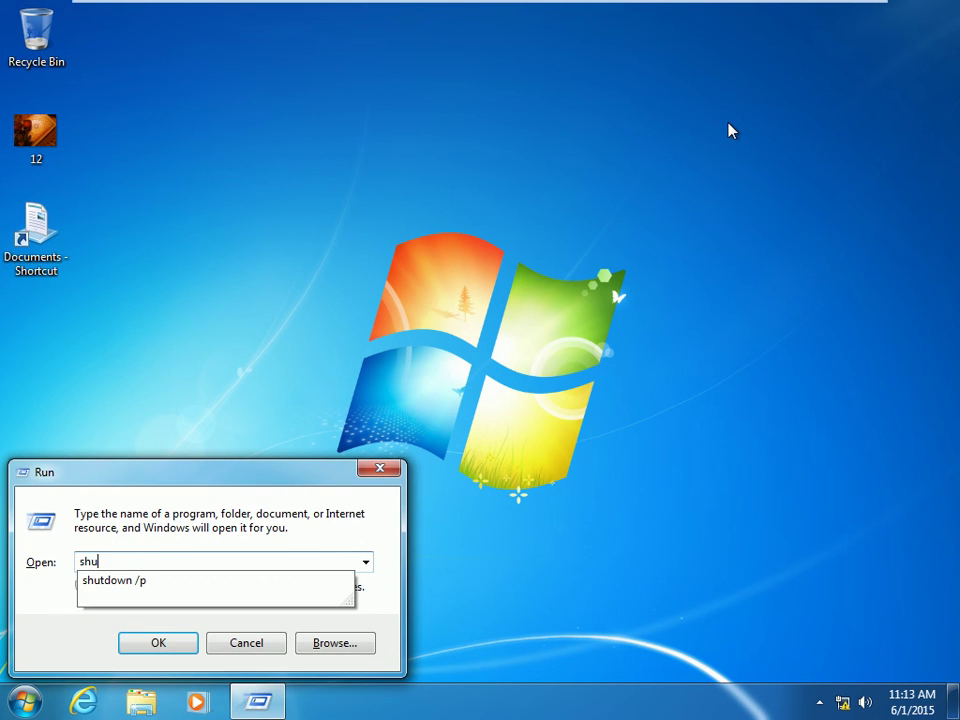
{"action": "key", "text": "Down"}
{"action": "key", "text": "Return"}
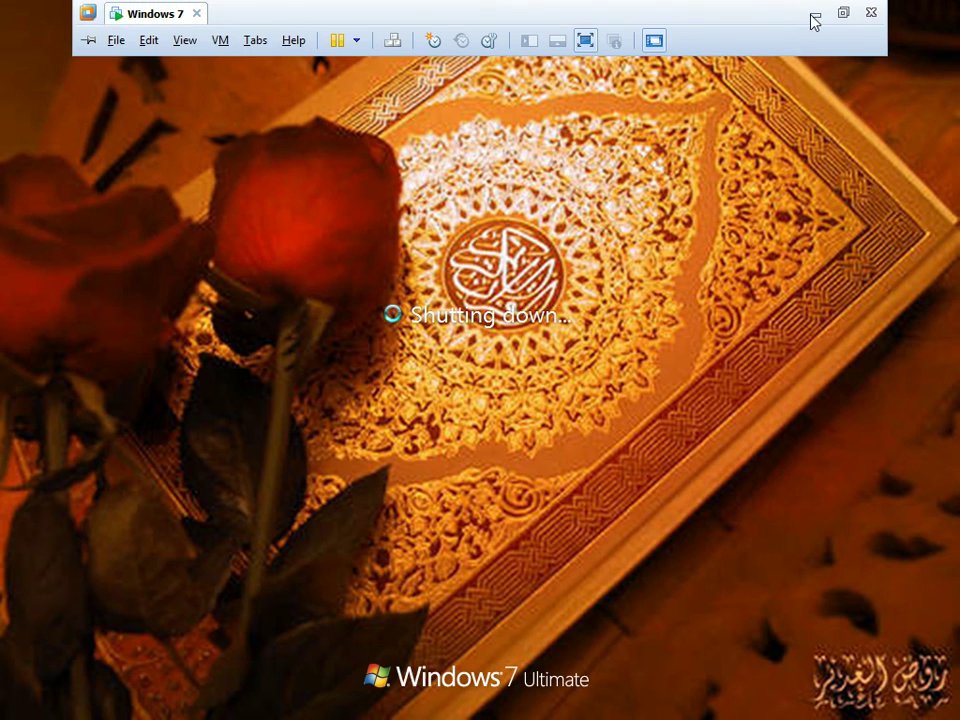
{"action": "left_click", "coordinate": [813, 16]}
{"action": "right_click", "coordinate": [668, 92]}
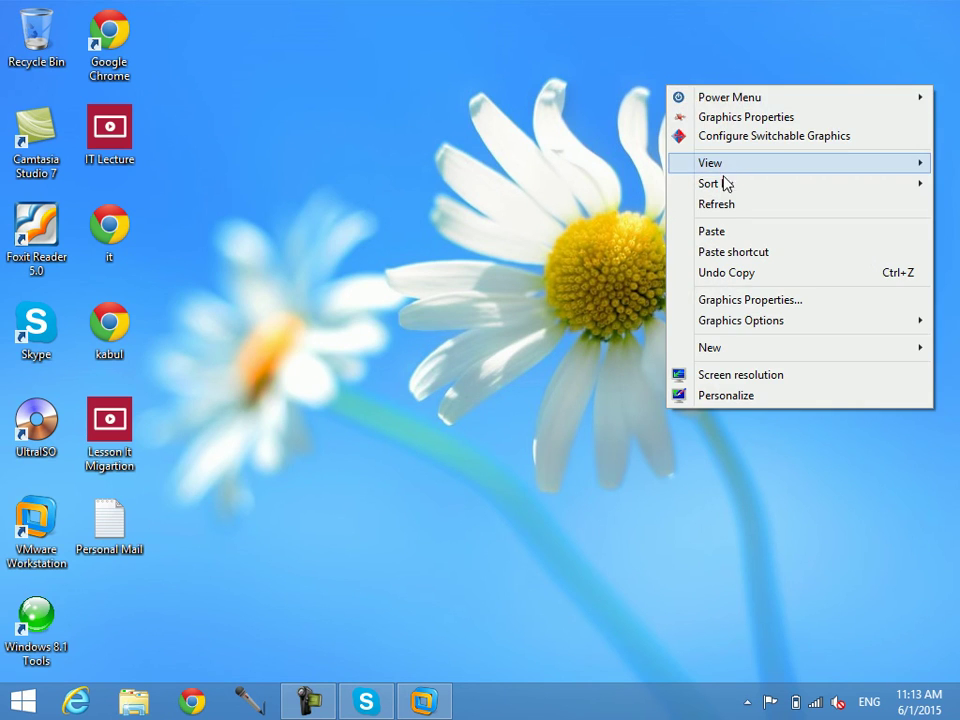
{"action": "left_click", "coordinate": [726, 206]}
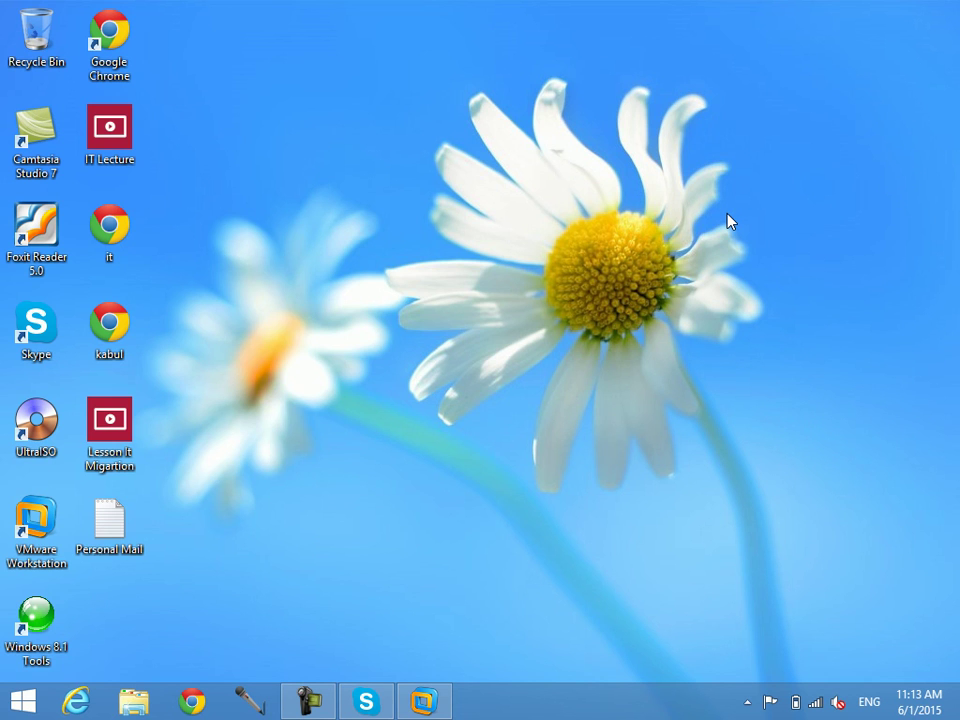